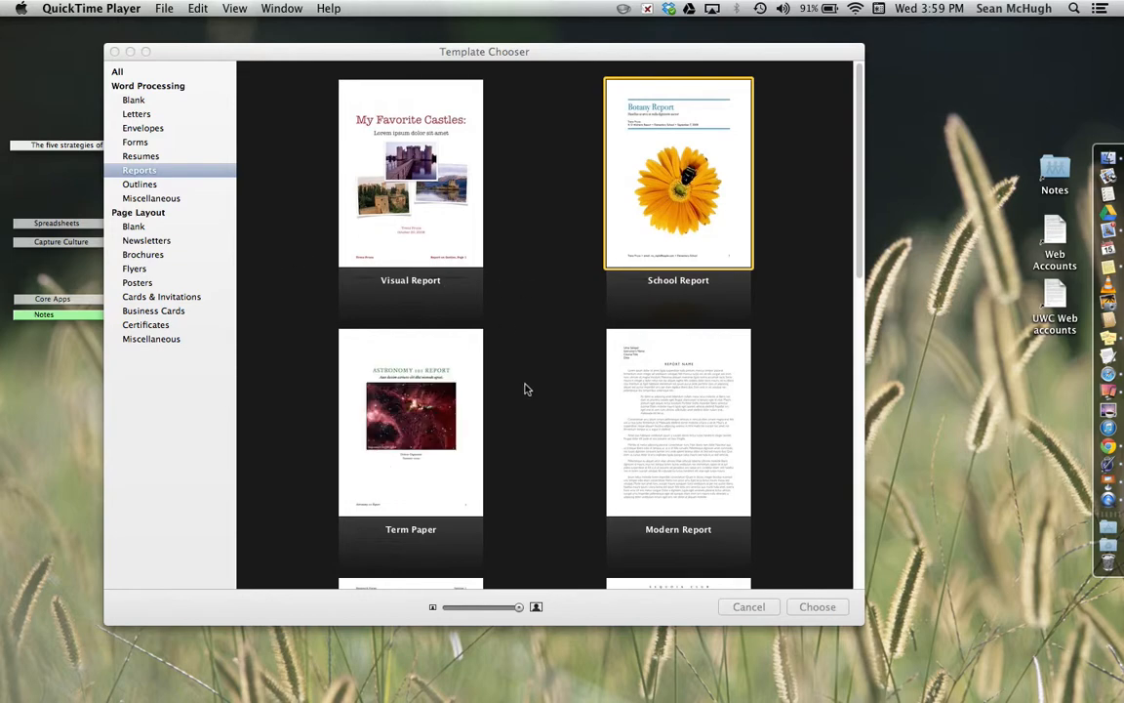
Create a new document from the School Report template in the Reports category.
scroll(524, 389, "down", 3)
scroll(524, 389, "down", 3)
scroll(524, 390, "up", 5)
left_click(703, 220)
double_click(709, 227)
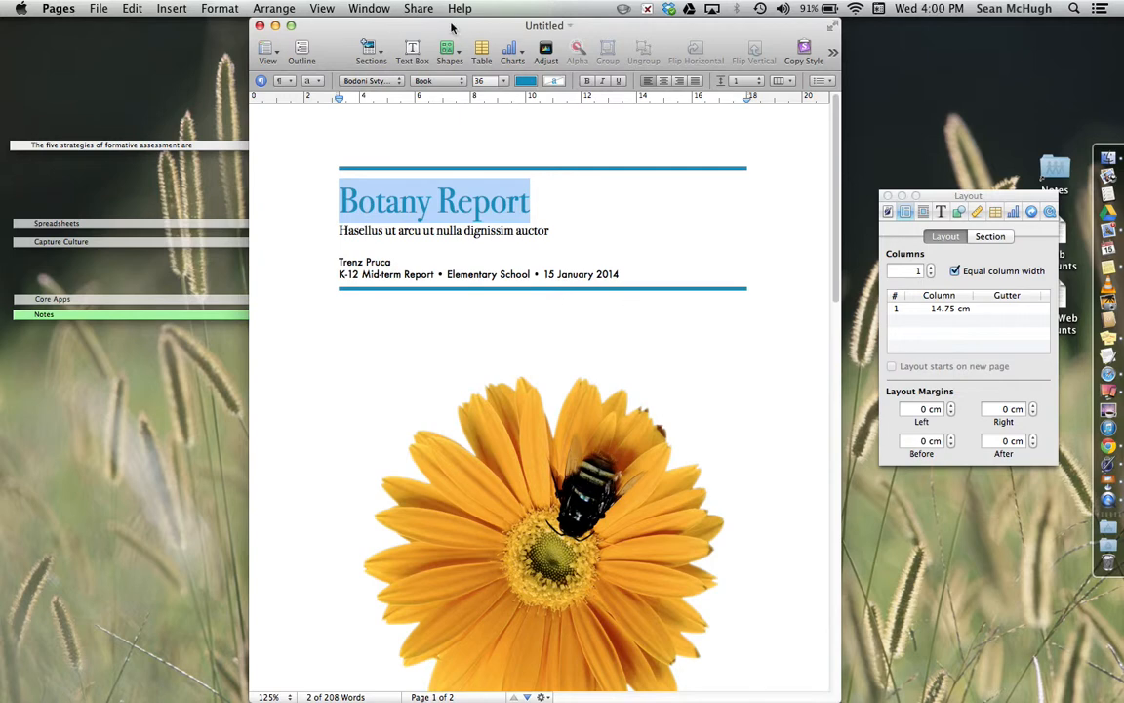
Move the document window beside the Layout inspector, widen it slightly and show the Styles Drawer.
left_click_drag(452, 25, 296, 8)
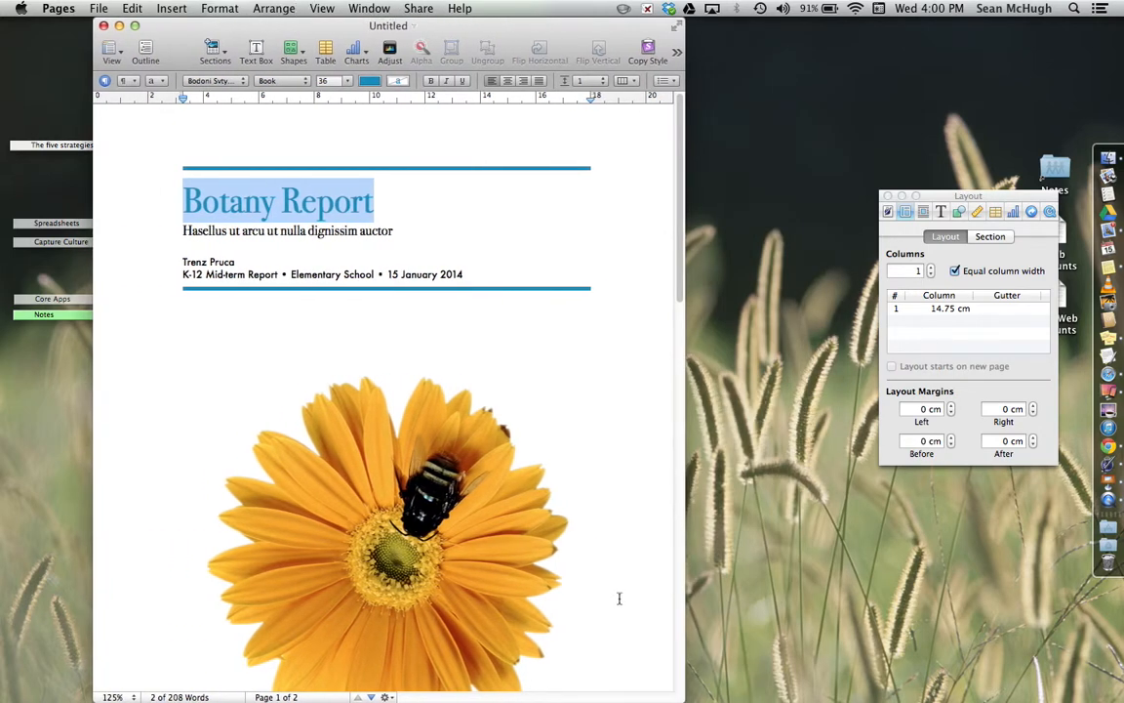
left_click_drag(681, 696, 709, 699)
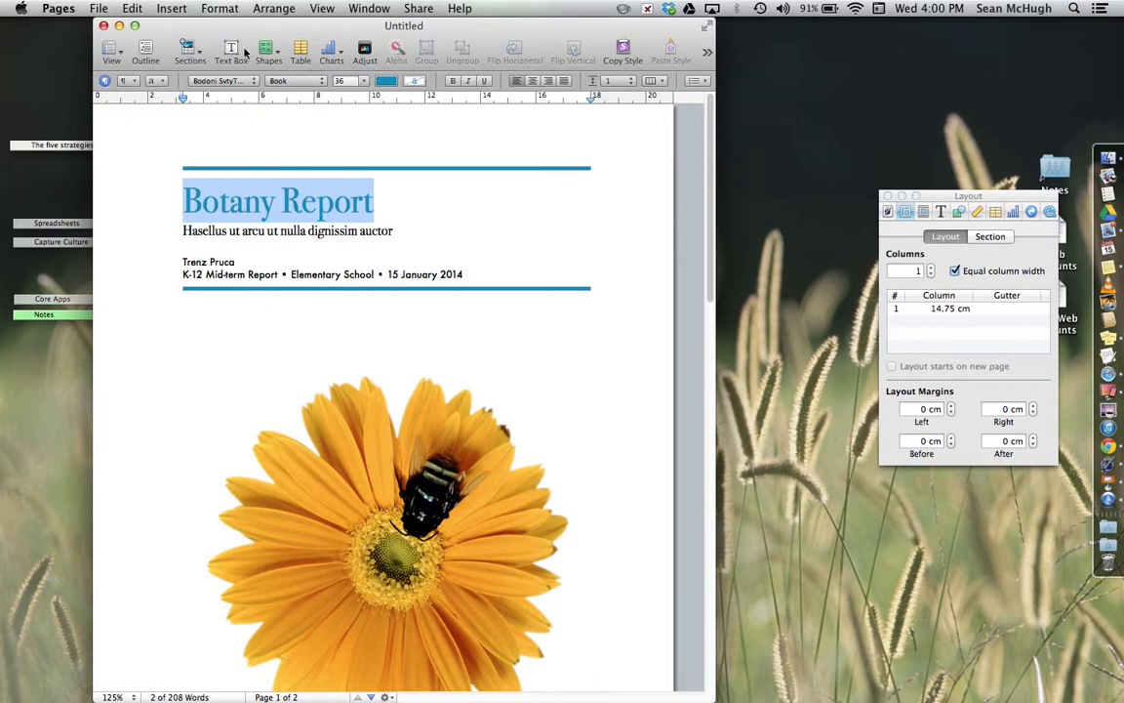
left_click(111, 49)
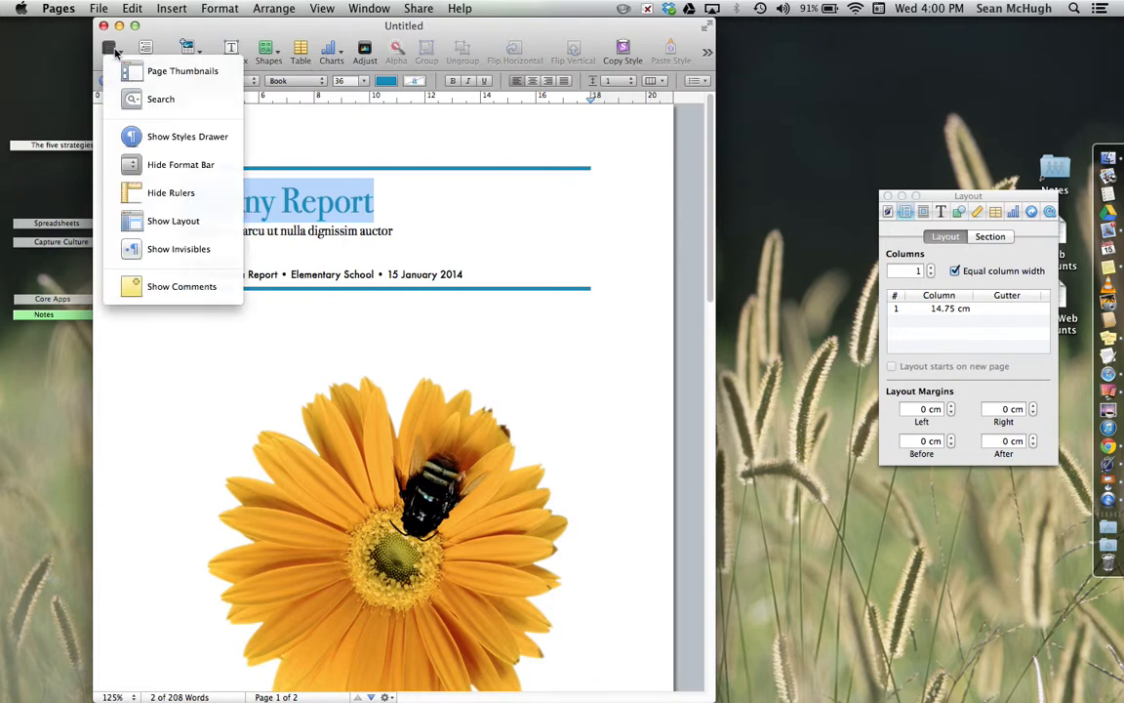
left_click(156, 137)
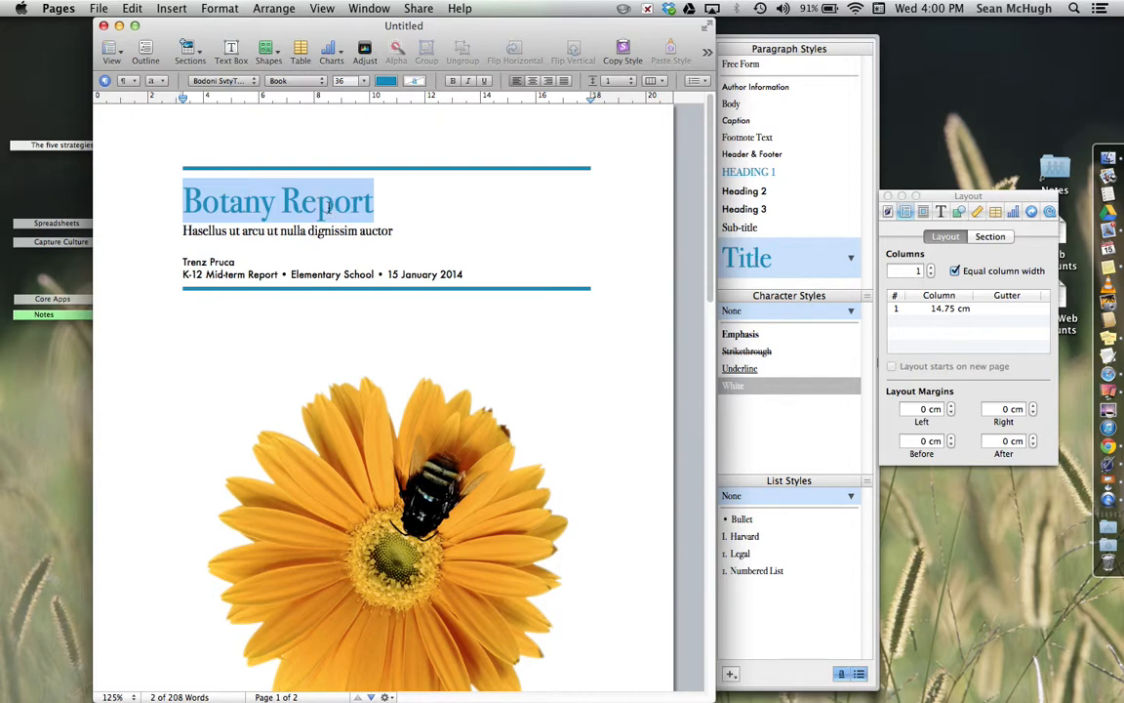
Examine which paragraph styles are applied to the subtitle, headings, body text and main title across both pages.
triple_click(351, 228)
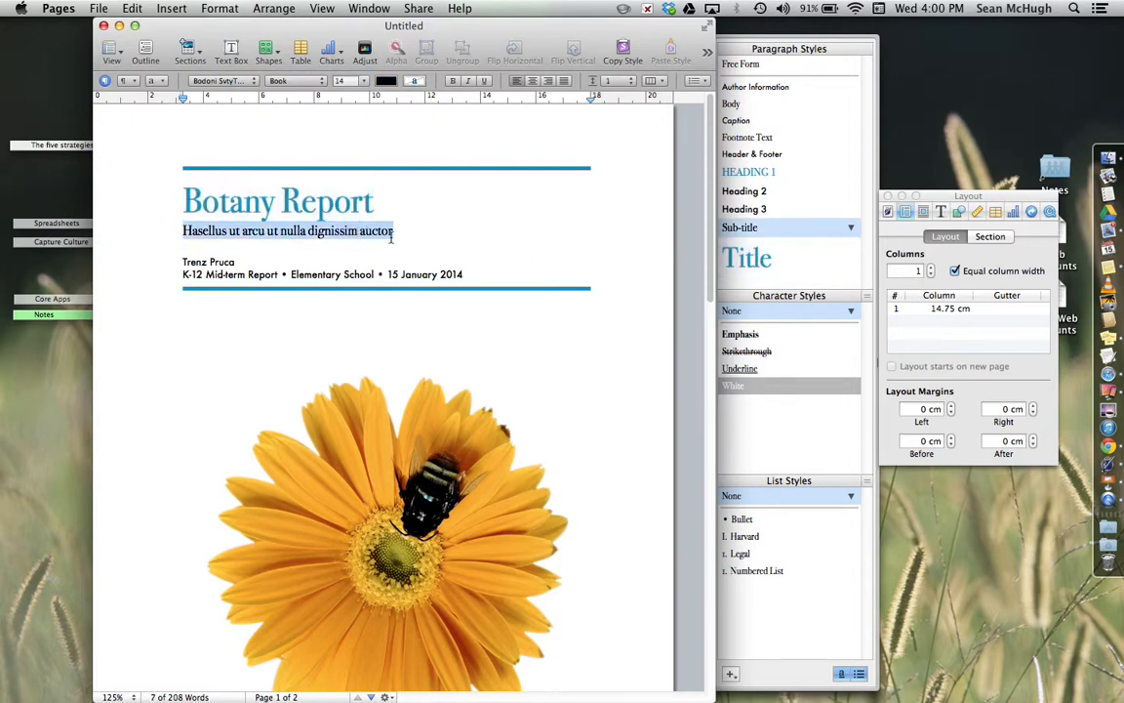
scroll(472, 290, "down", 5)
scroll(472, 291, "down", 10)
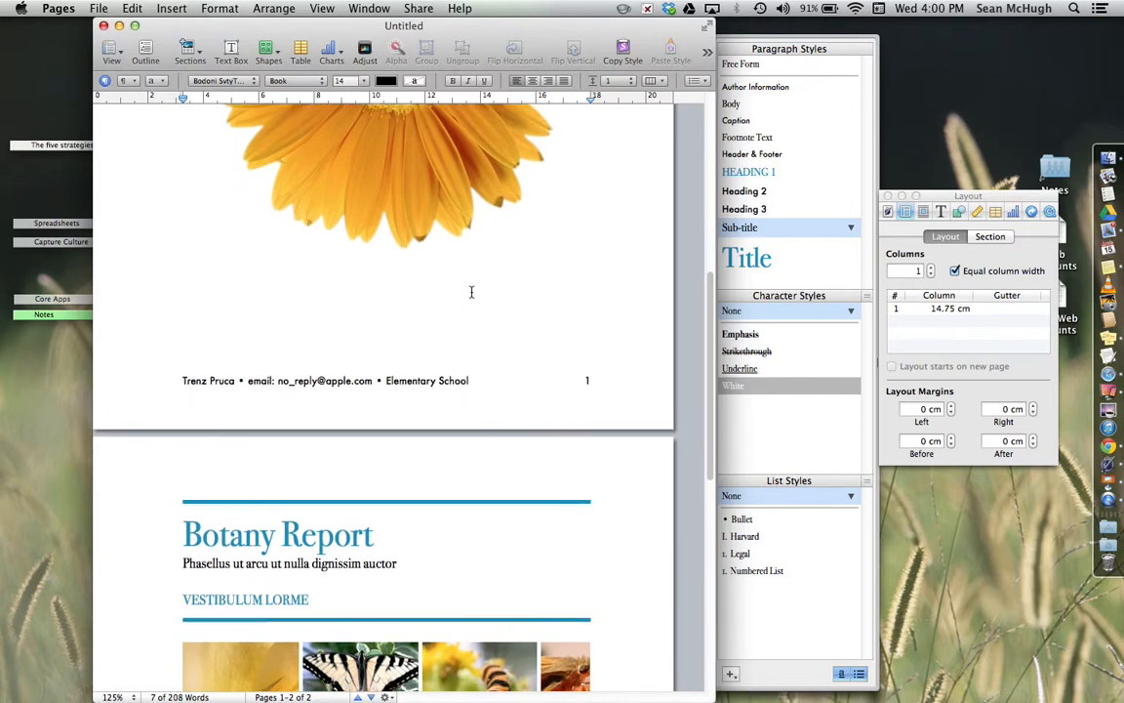
triple_click(288, 414)
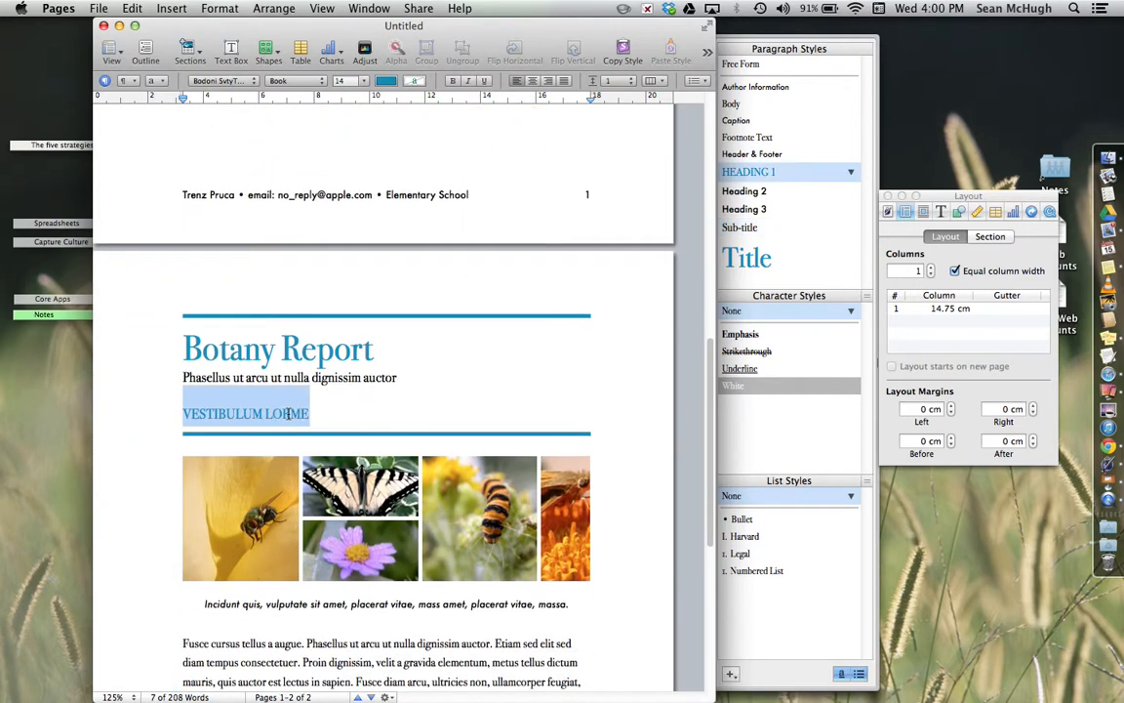
scroll(391, 409, "down", 6)
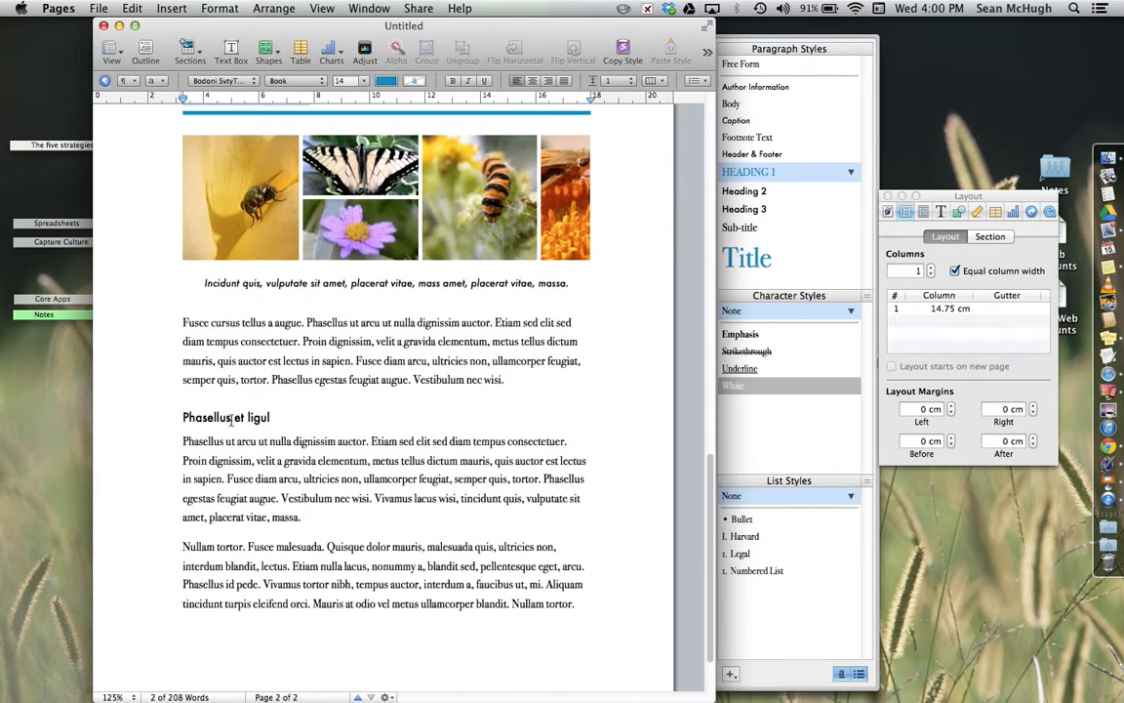
triple_click(231, 416)
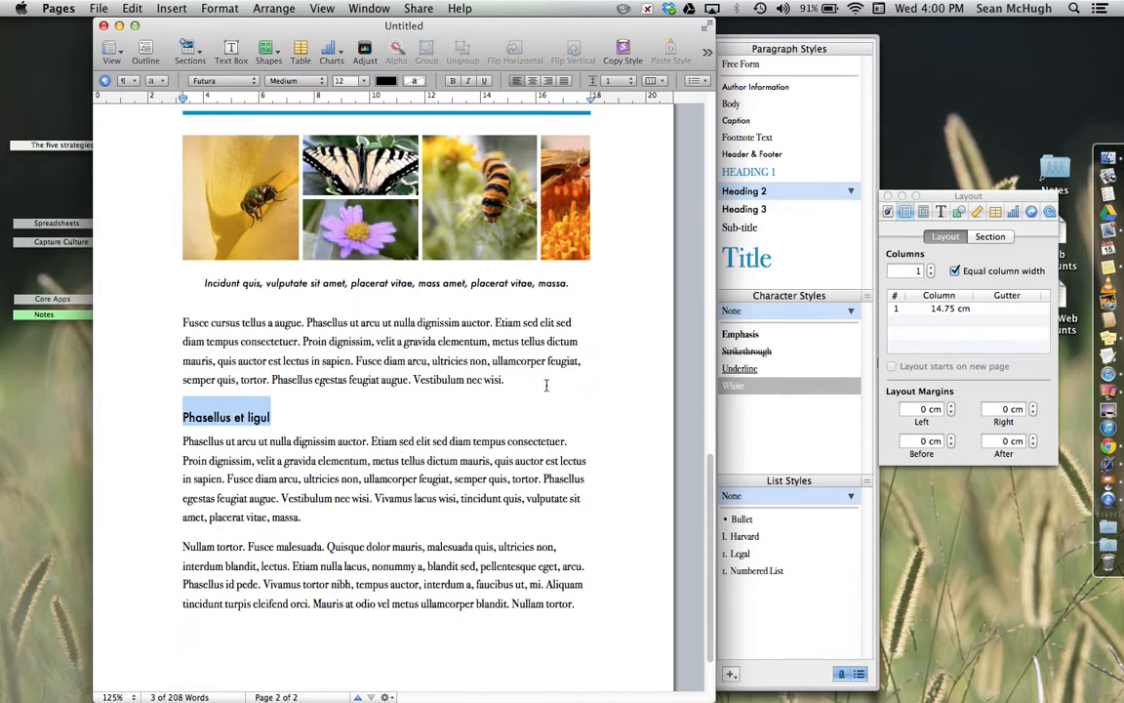
scroll(547, 386, "up", 15)
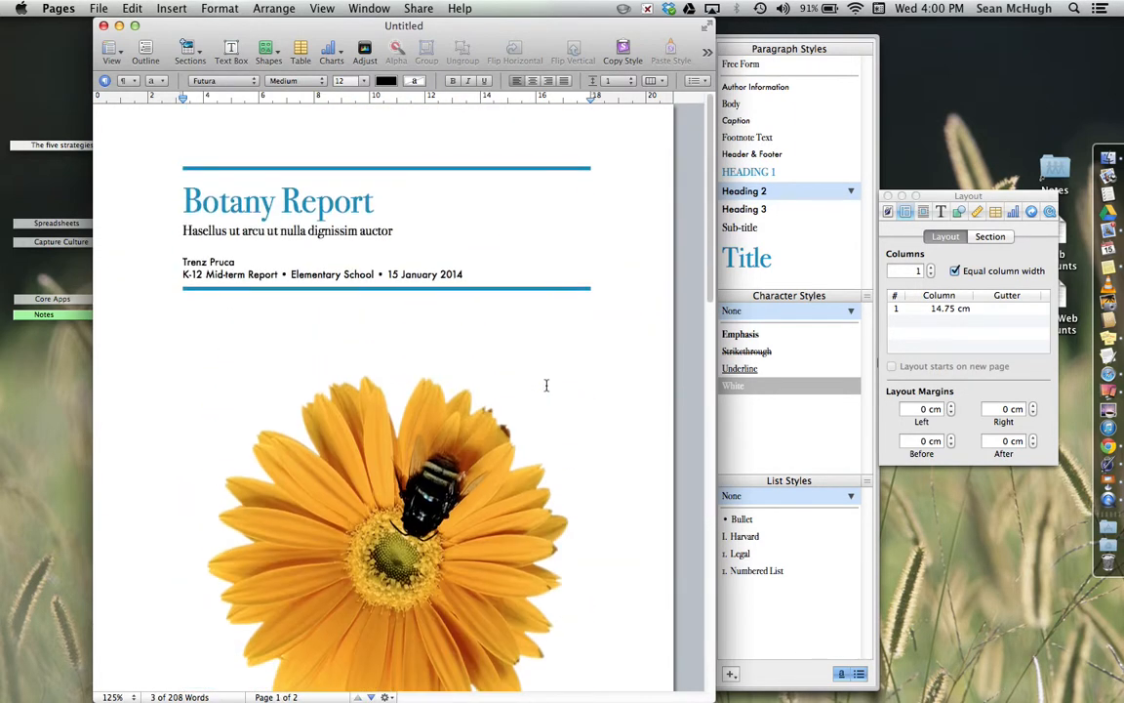
scroll(547, 385, "down", 12)
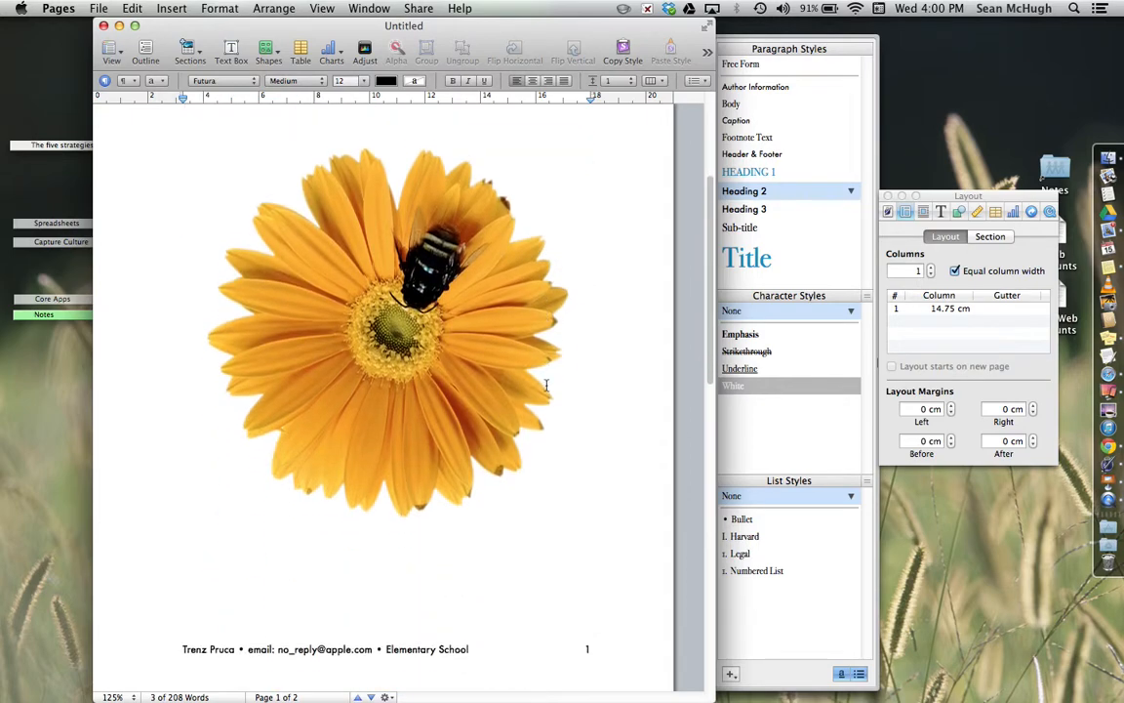
scroll(547, 385, "down", 3)
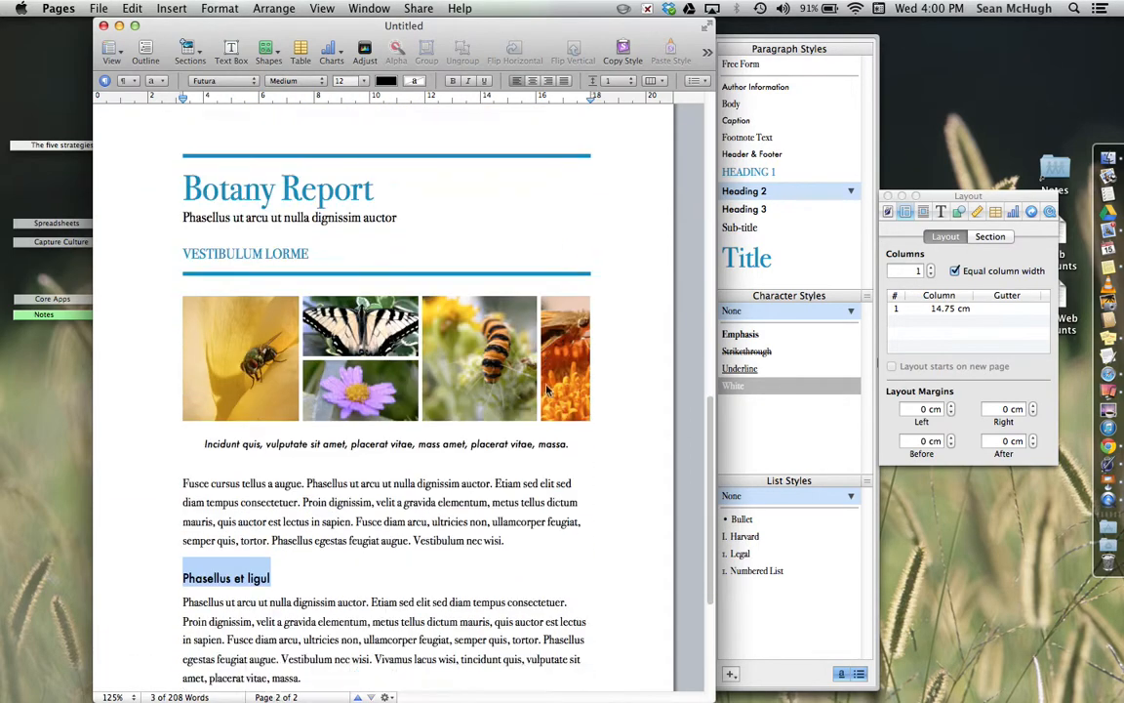
triple_click(395, 473)
left_click(385, 620)
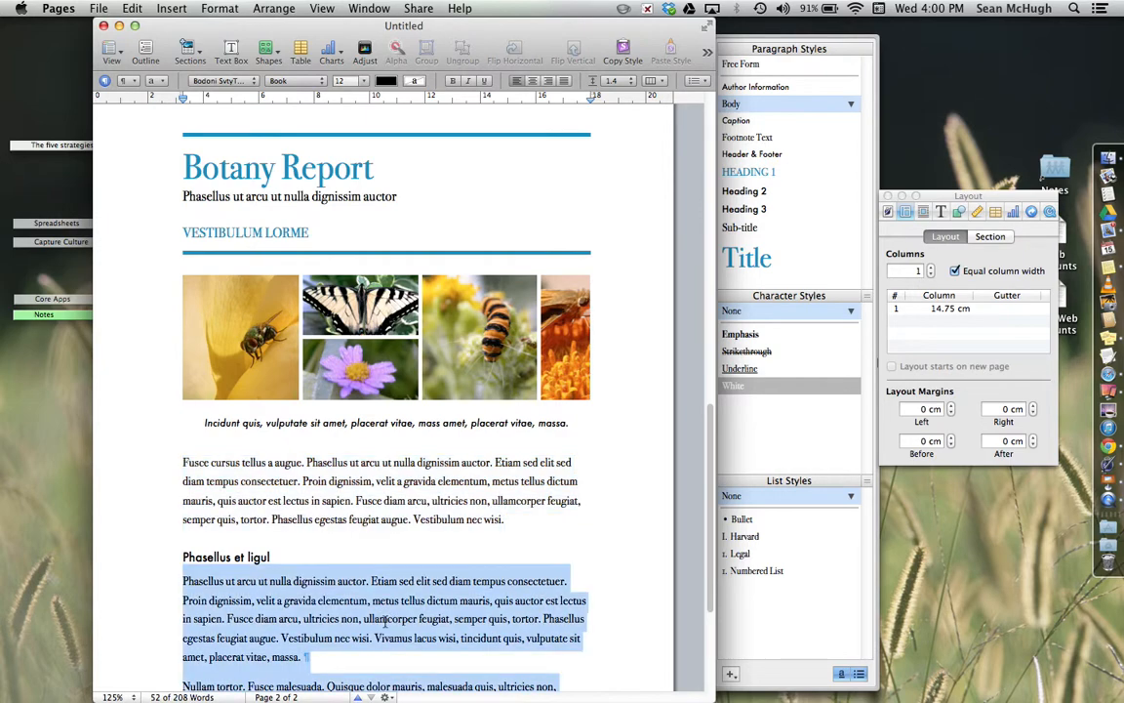
scroll(384, 621, "down", 5)
scroll(430, 394, "up", 18)
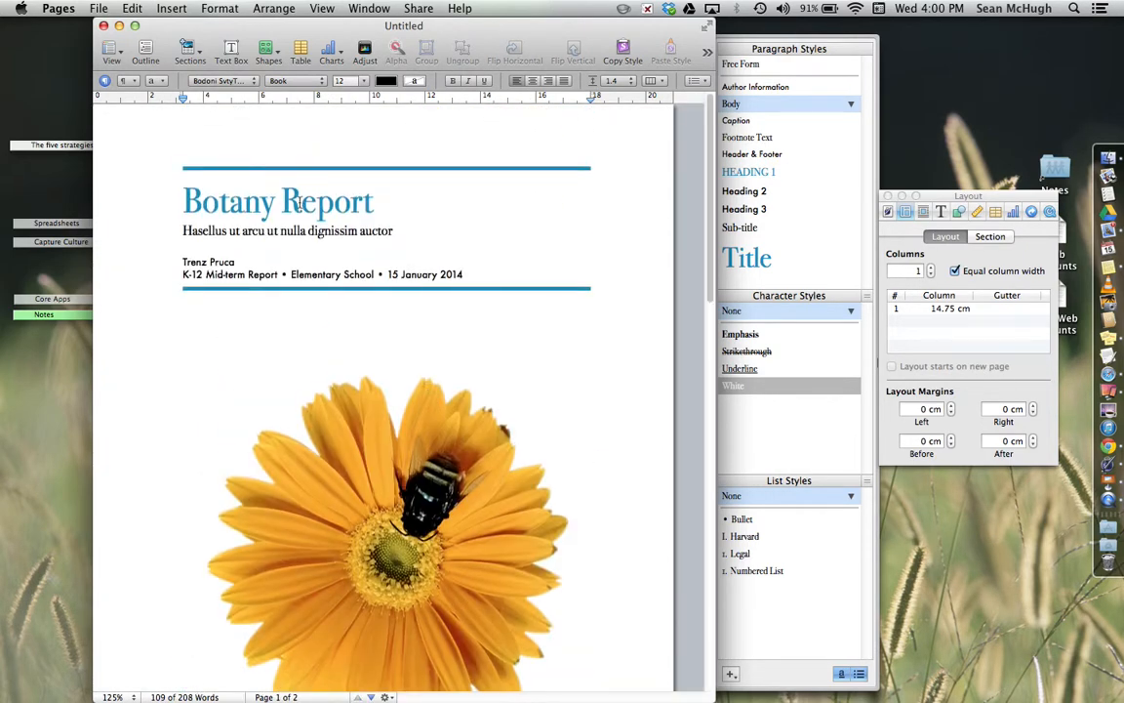
triple_click(299, 203)
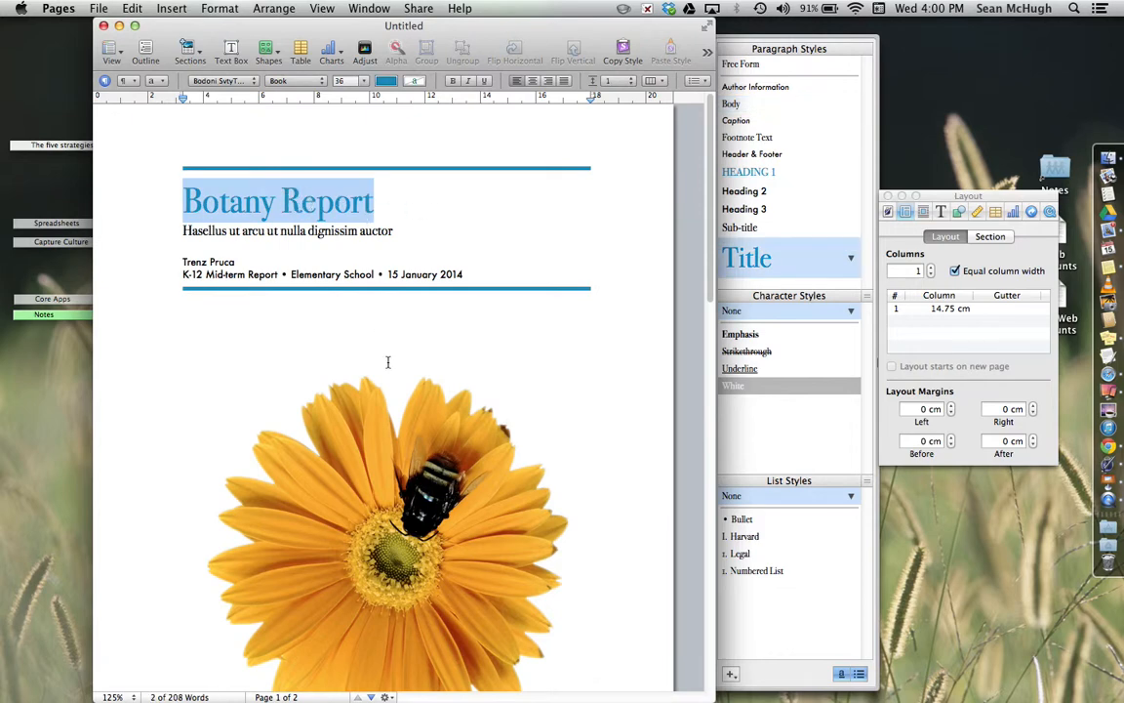
Replace the "Botany Report" title on page 2 with "New Title".
scroll(388, 362, "down", 15)
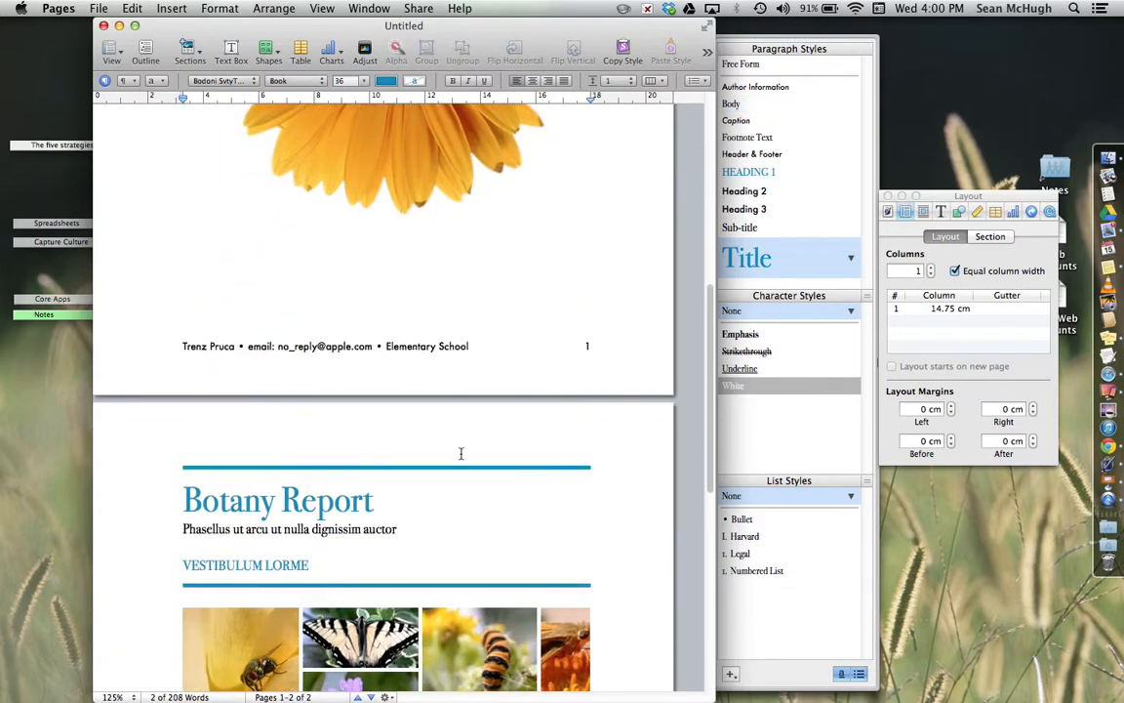
scroll(427, 371, "up", 15)
scroll(390, 390, "down", 12)
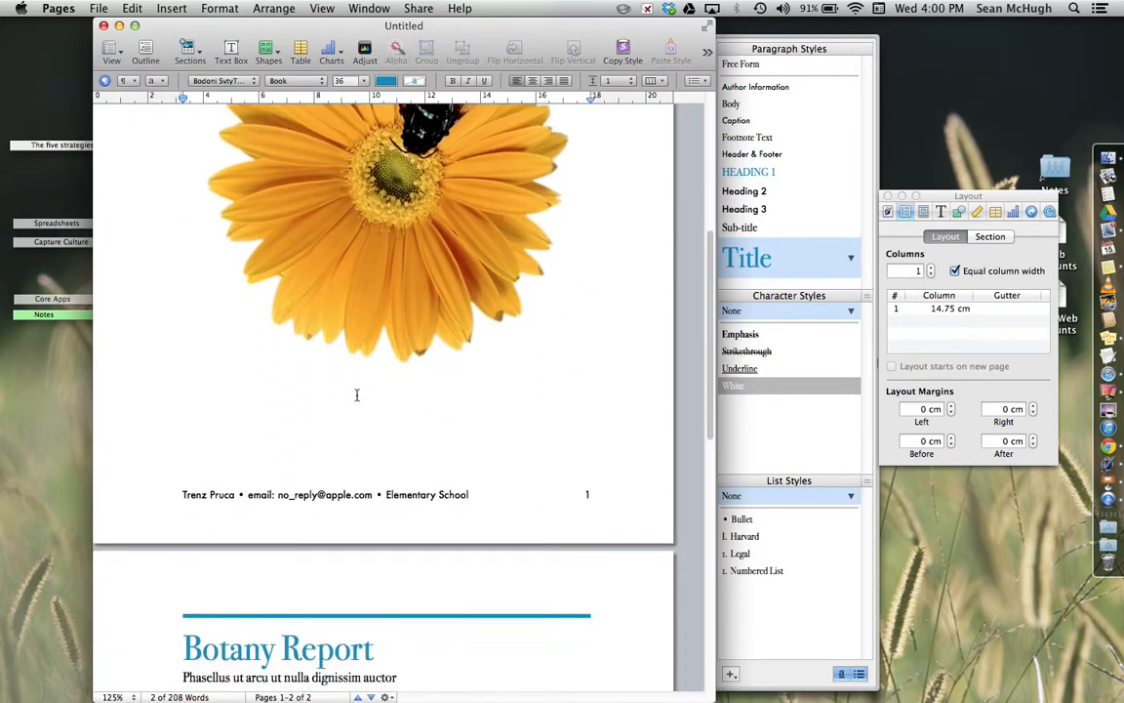
scroll(356, 395, "down", 3)
triple_click(293, 507)
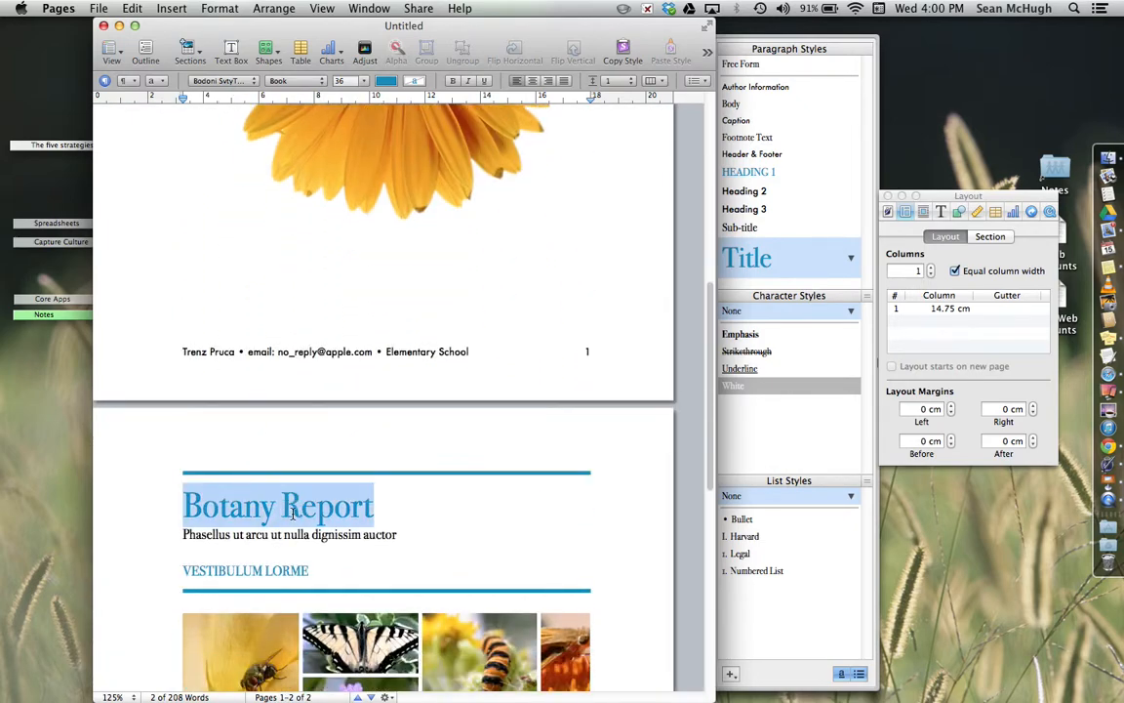
type("New Ti")
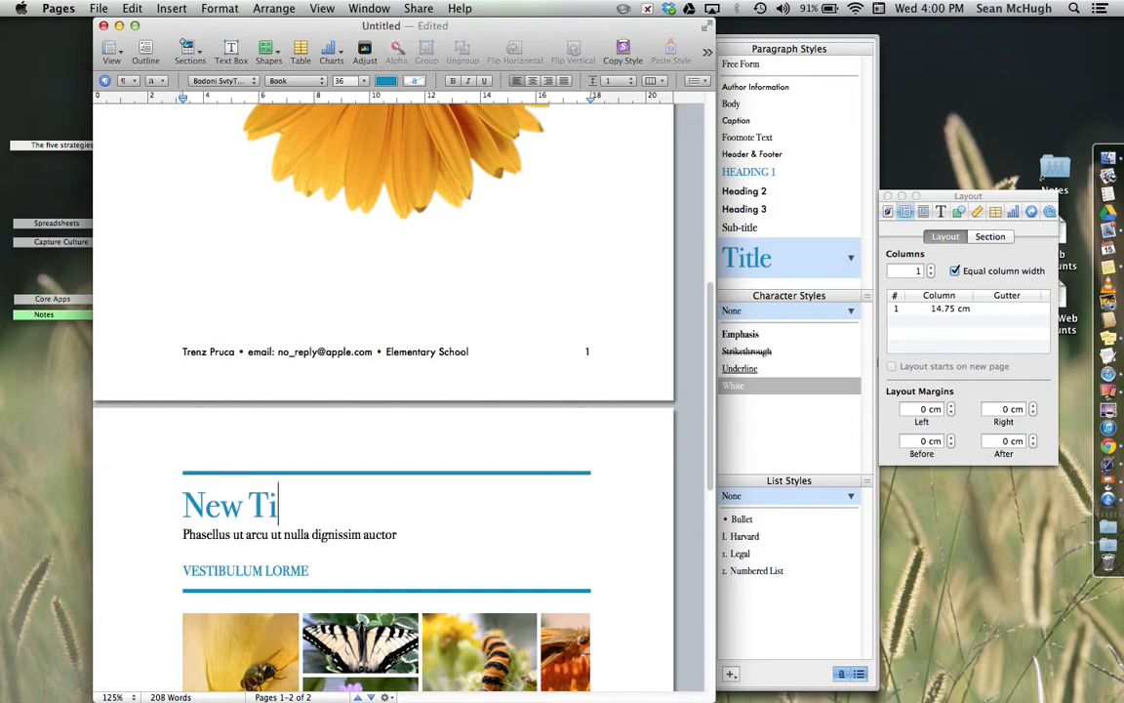
type("tle")
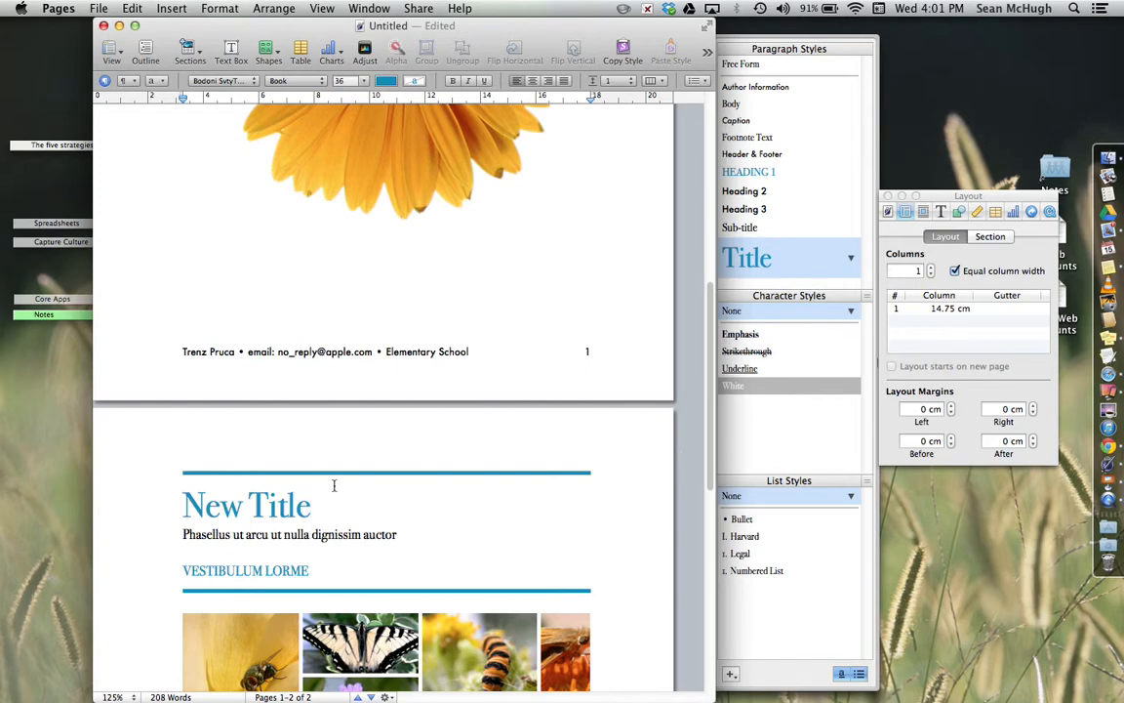
Change the font of the "Botany Report" title on page 1 to BlairMdITC TT.
scroll(329, 419, "up", 10)
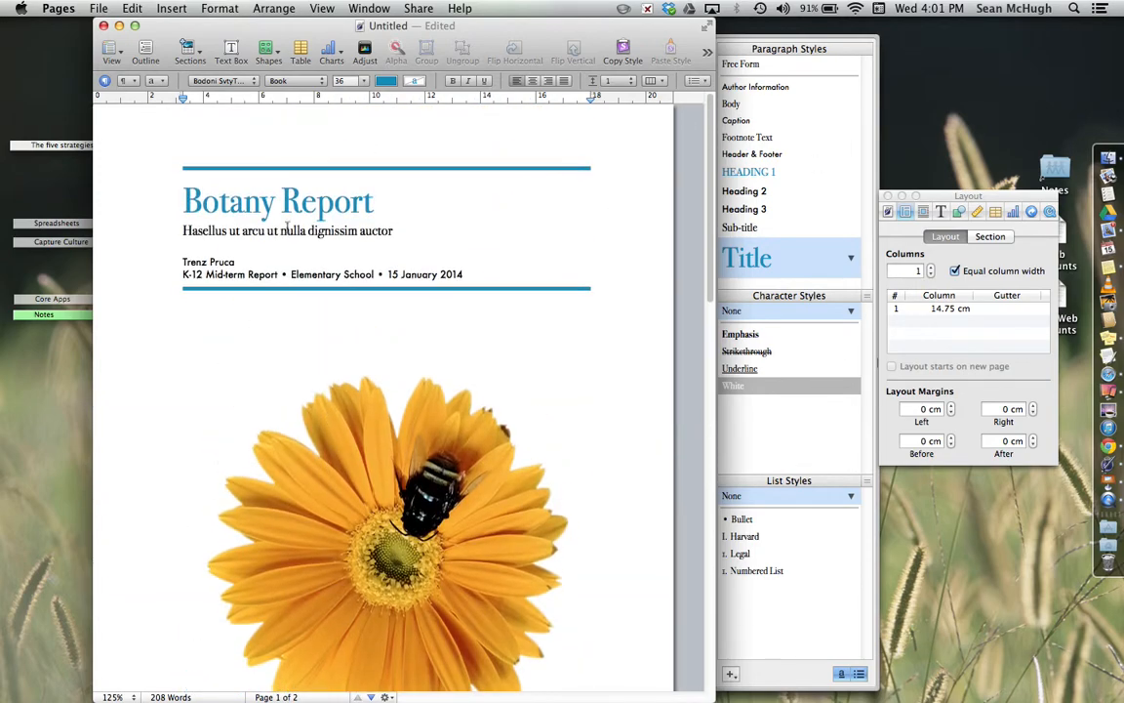
triple_click(278, 176)
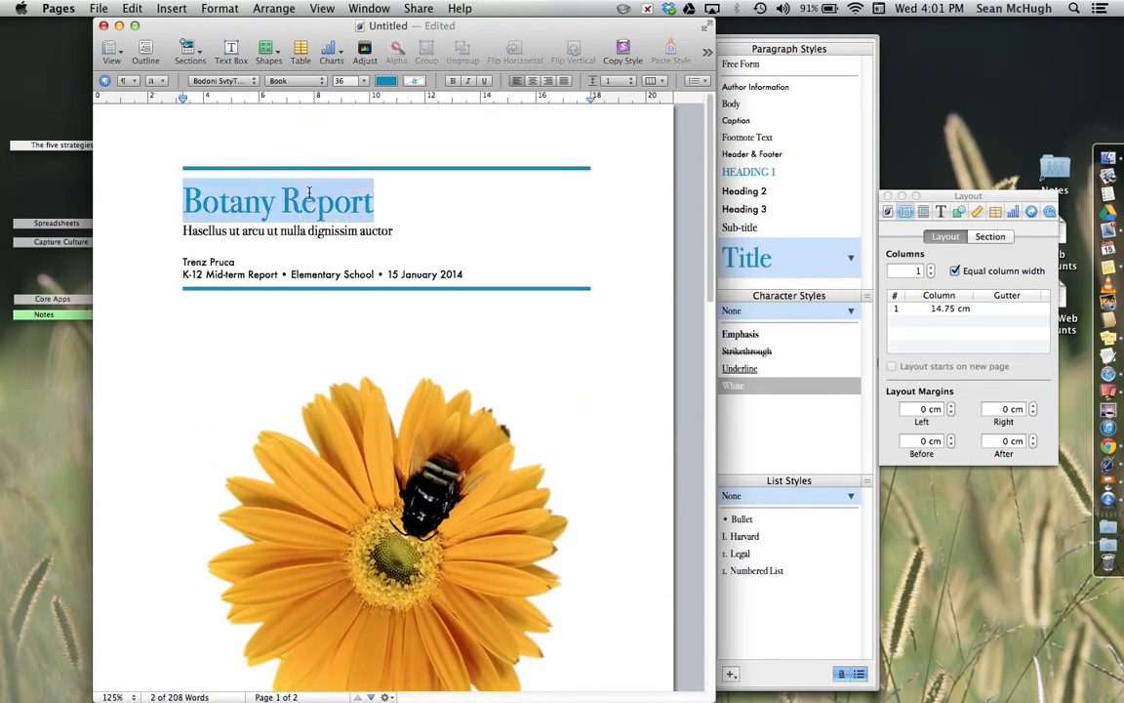
left_click(220, 82)
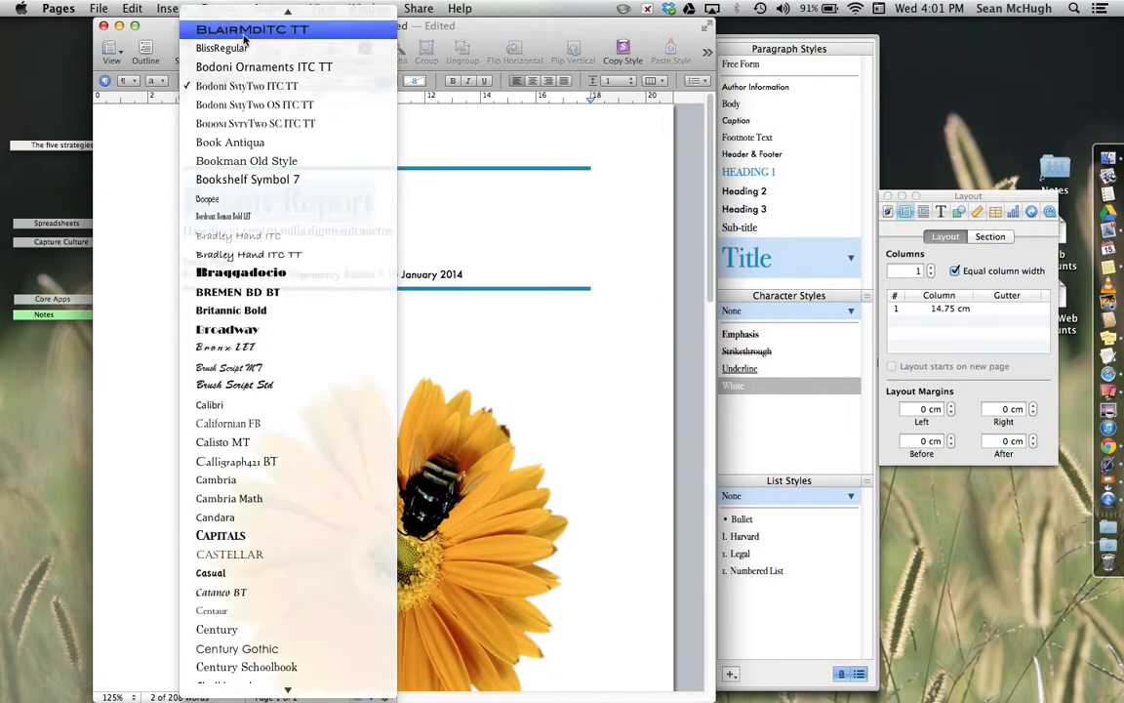
left_click(220, 31)
Compare the page 2 title, and redefine the Title paragraph style from the reformatted page 1 title.
scroll(424, 290, "down", 10)
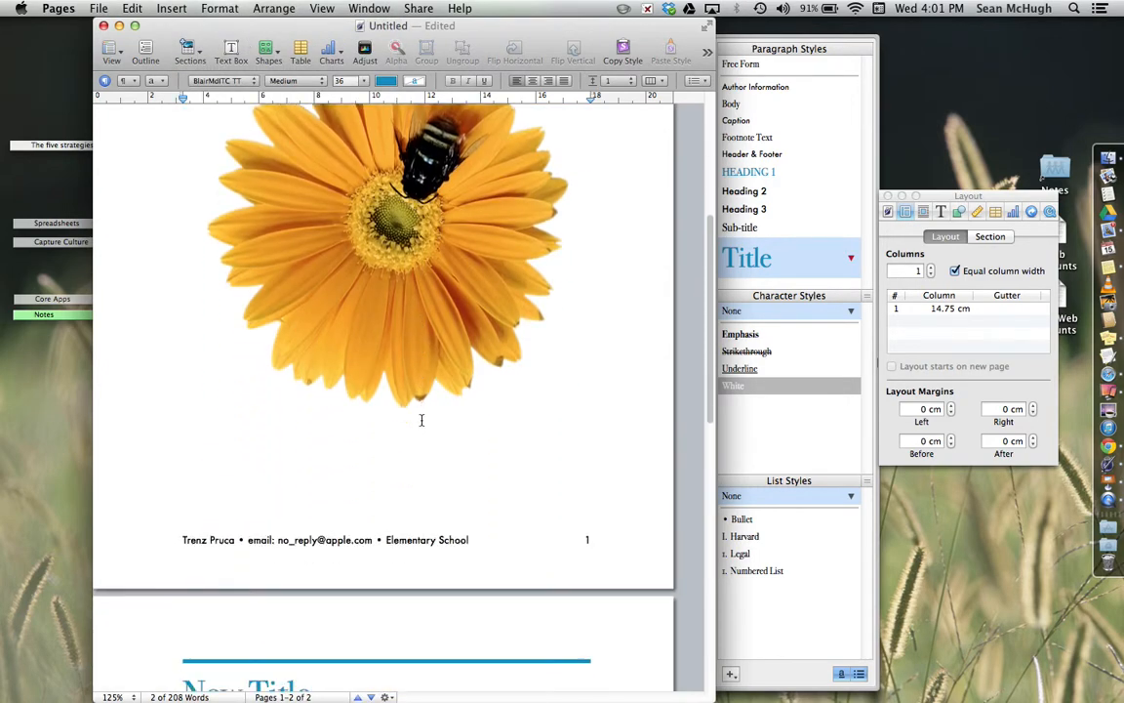
left_click(261, 510)
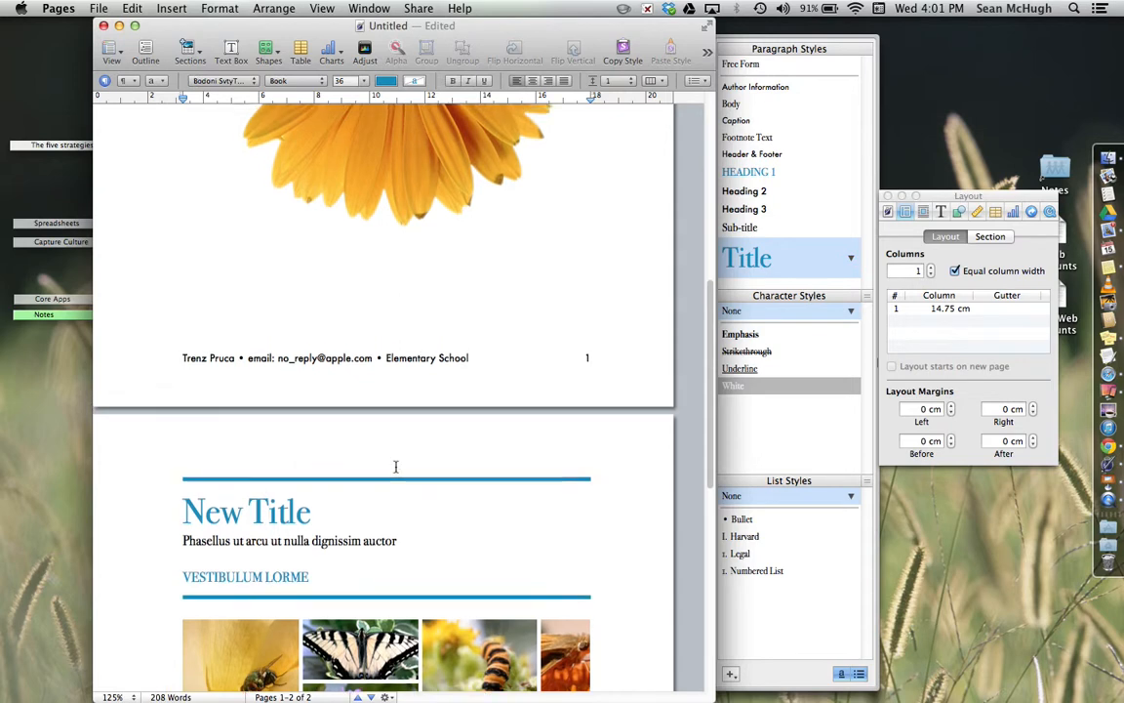
scroll(396, 465, "up", 10)
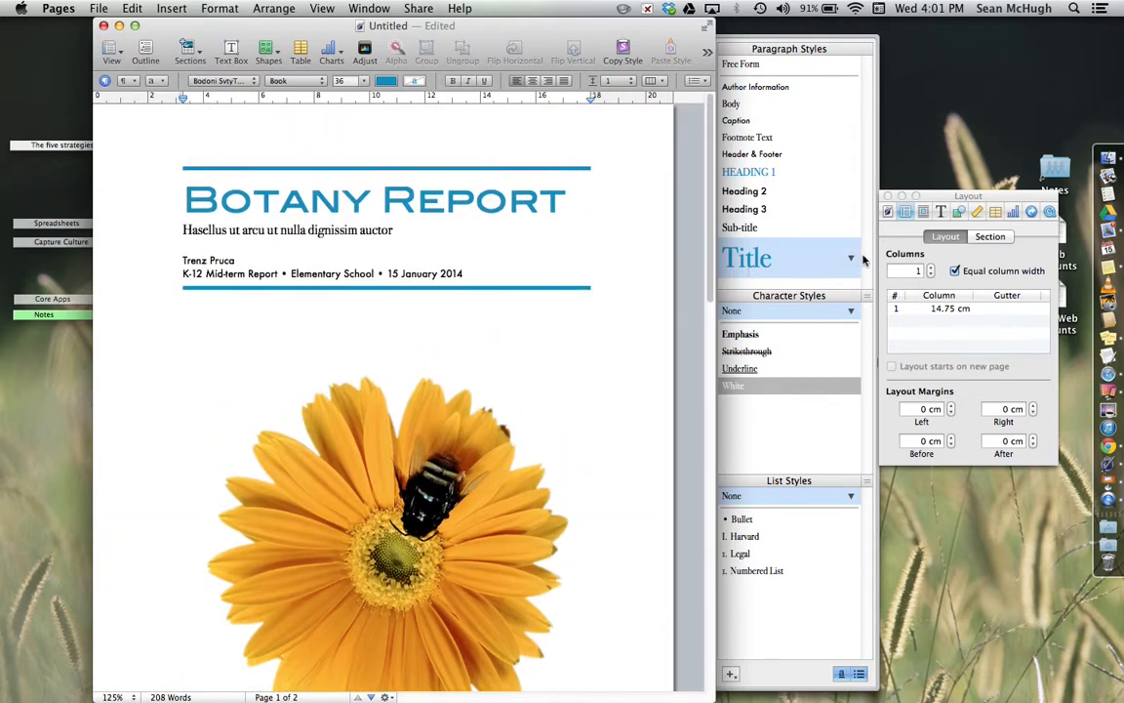
left_click(584, 202)
left_click(850, 260)
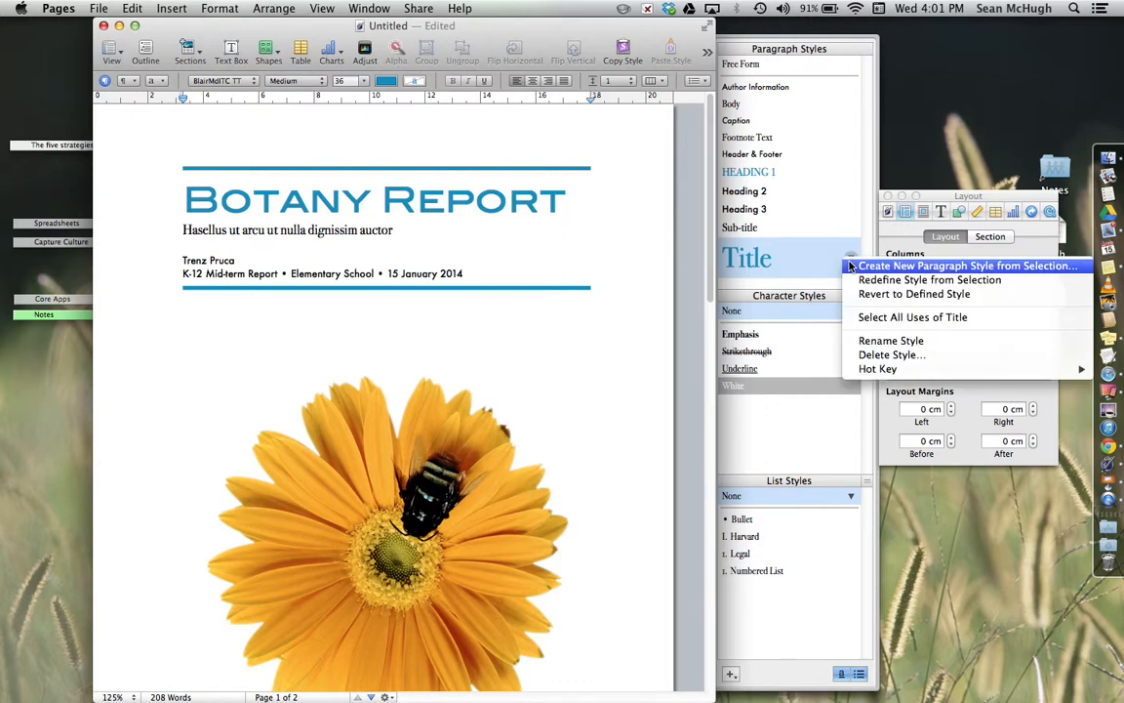
left_click(915, 279)
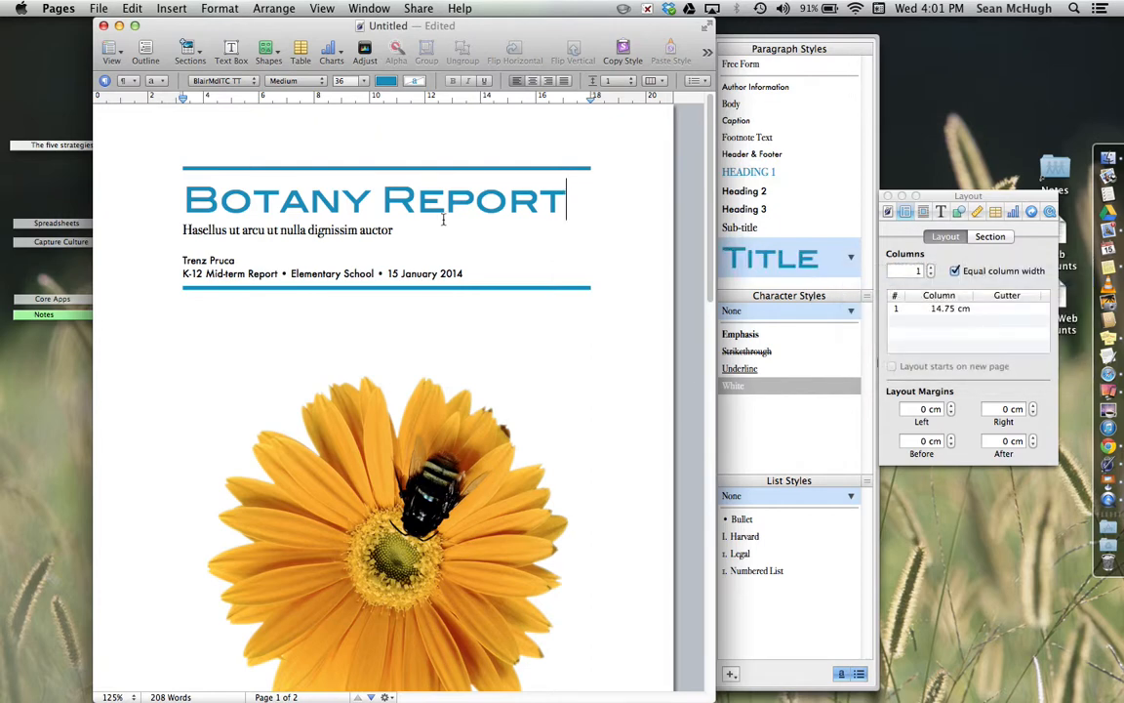
Compare the titles on both pages and check the paragraph styles of the "Phasellus et ligul" heading and the body text below it.
triple_click(400, 198)
scroll(496, 383, "down", 10)
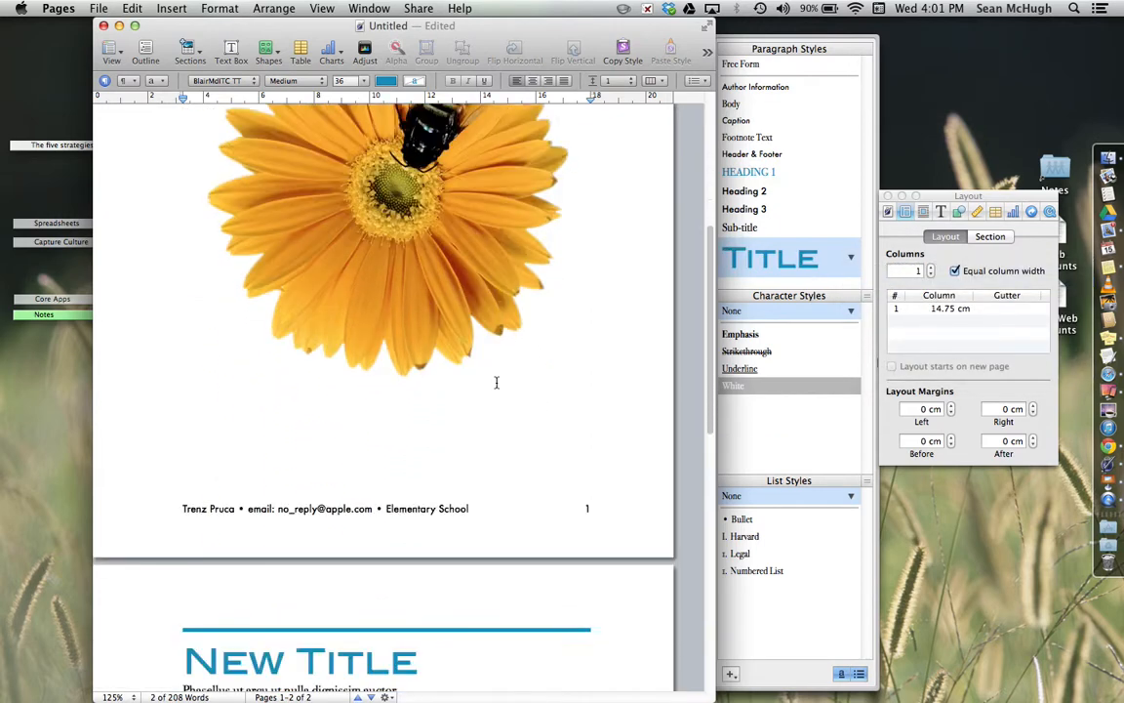
left_click(355, 423)
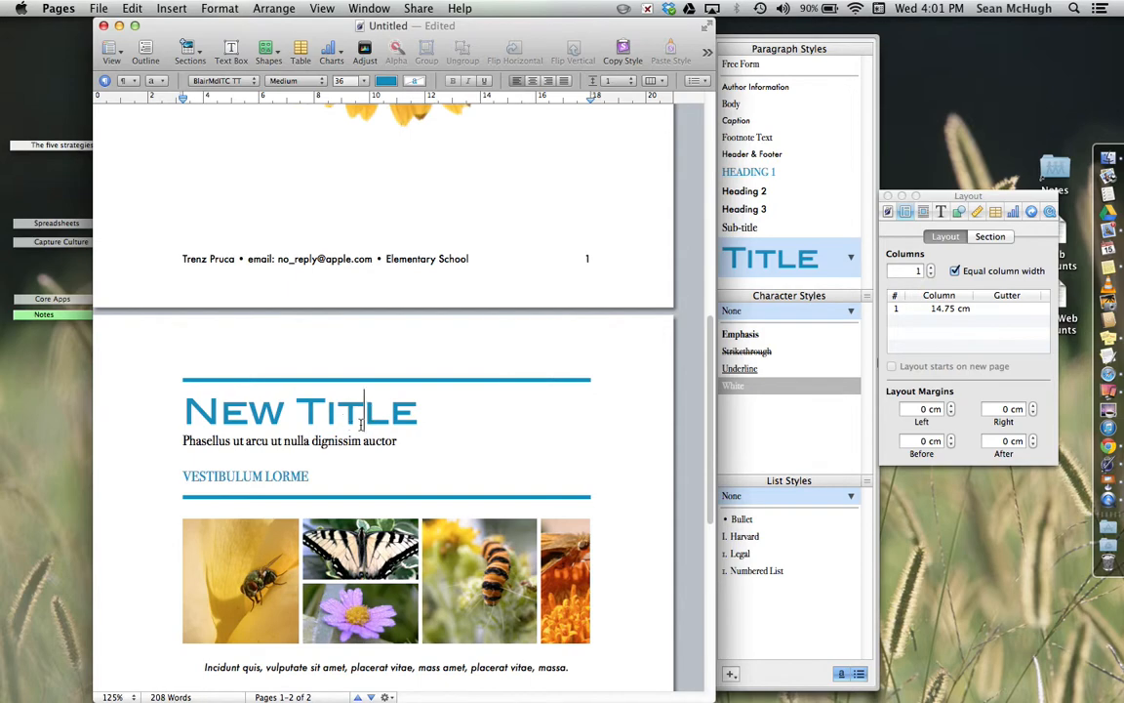
scroll(374, 423, "up", 15)
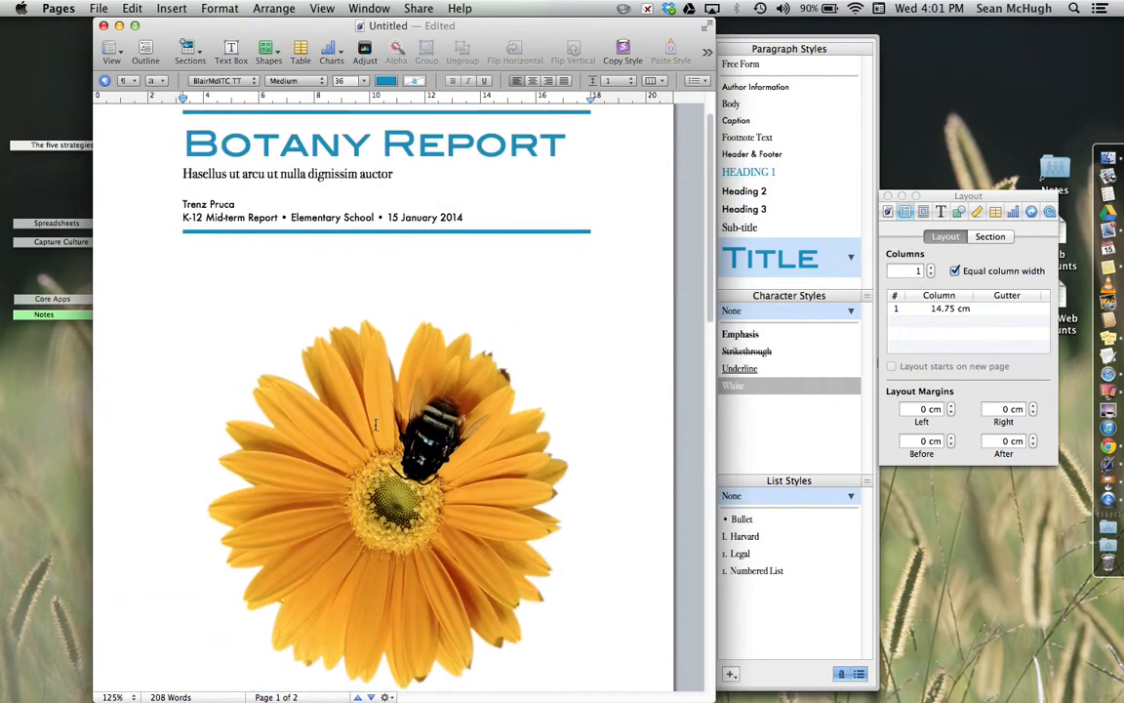
scroll(374, 424, "down", 8)
scroll(375, 424, "down", 12)
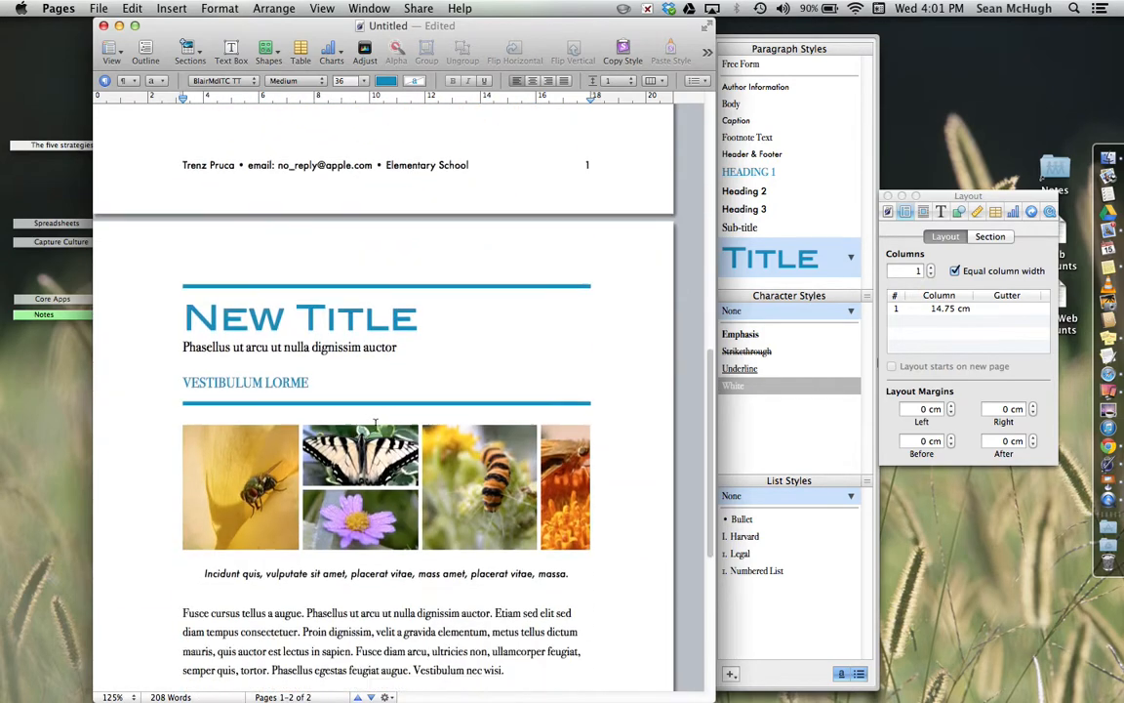
left_click(233, 343)
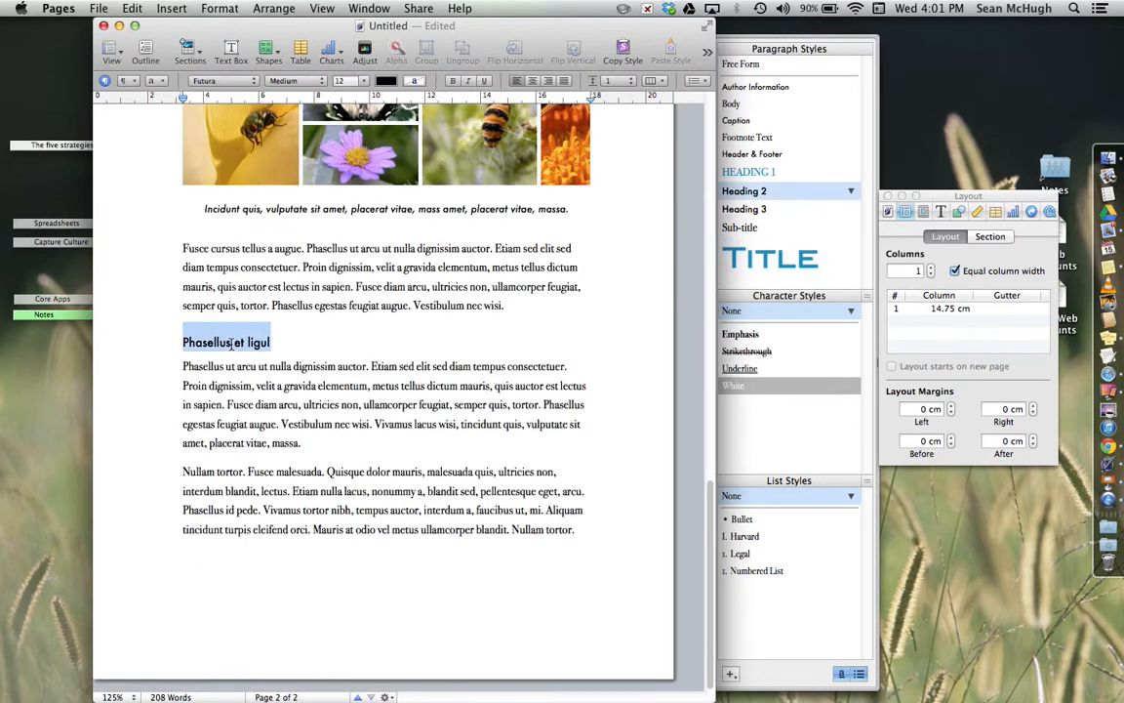
left_click(345, 447)
left_click(586, 531)
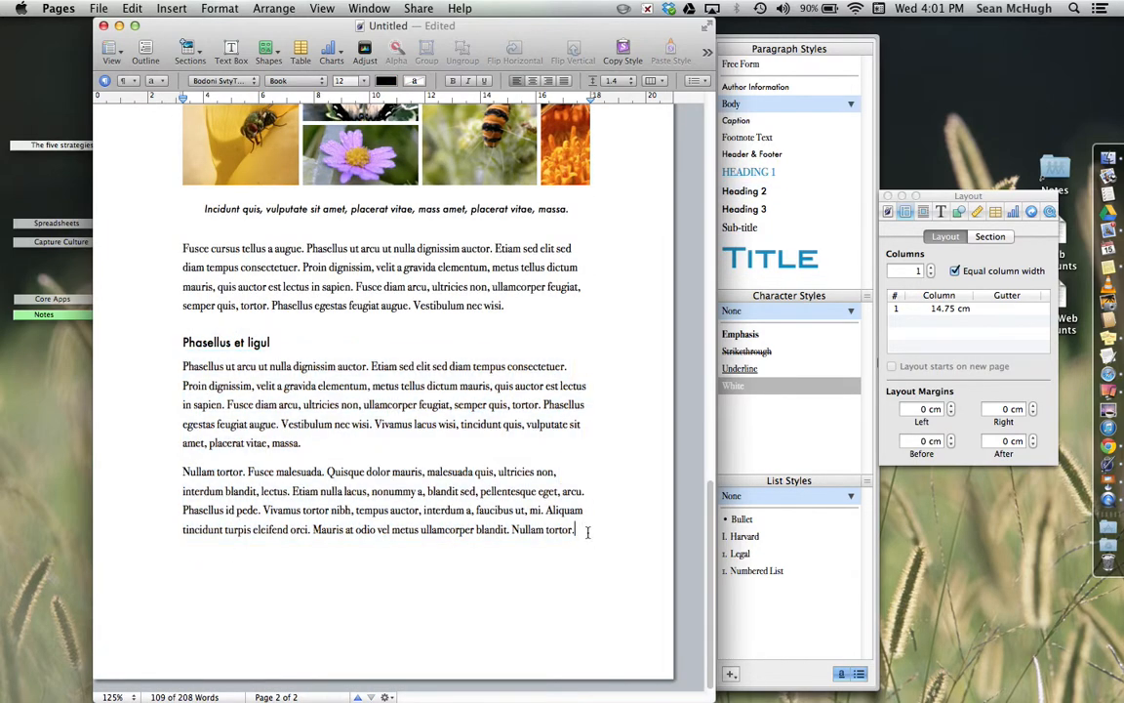
Add the line "New Heading" below the last body paragraph on page 2 and apply the Heading 2 paragraph style to it.
key("Return")
type("New Heading")
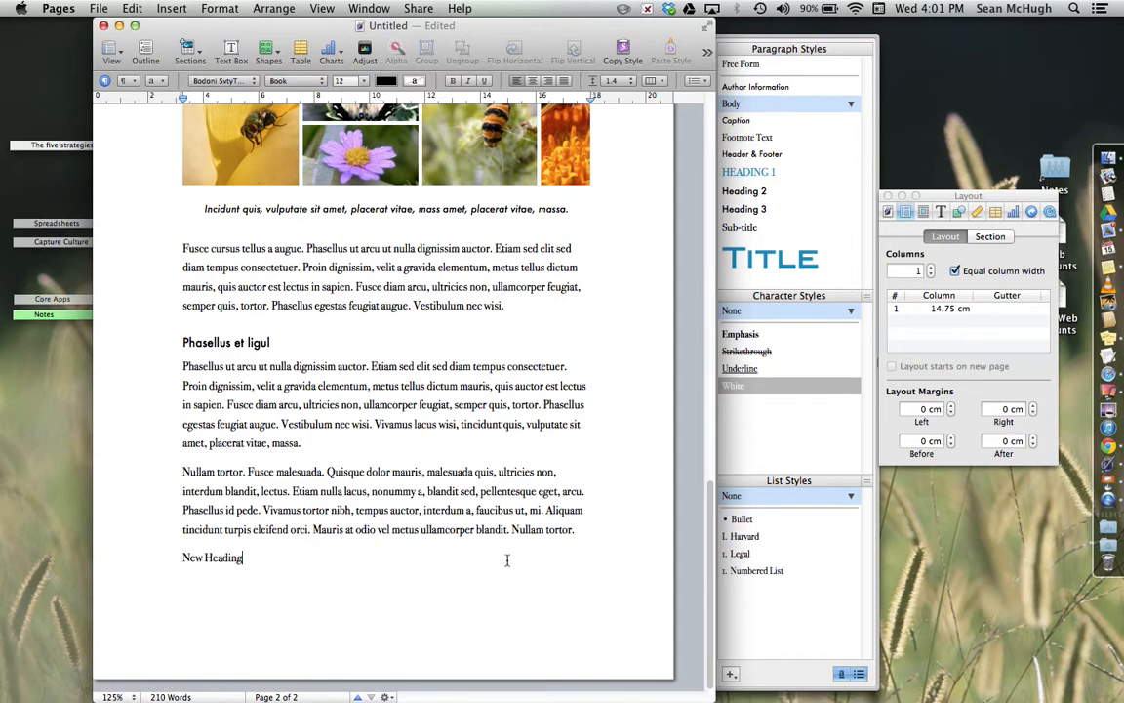
left_click(215, 563)
left_click(212, 558)
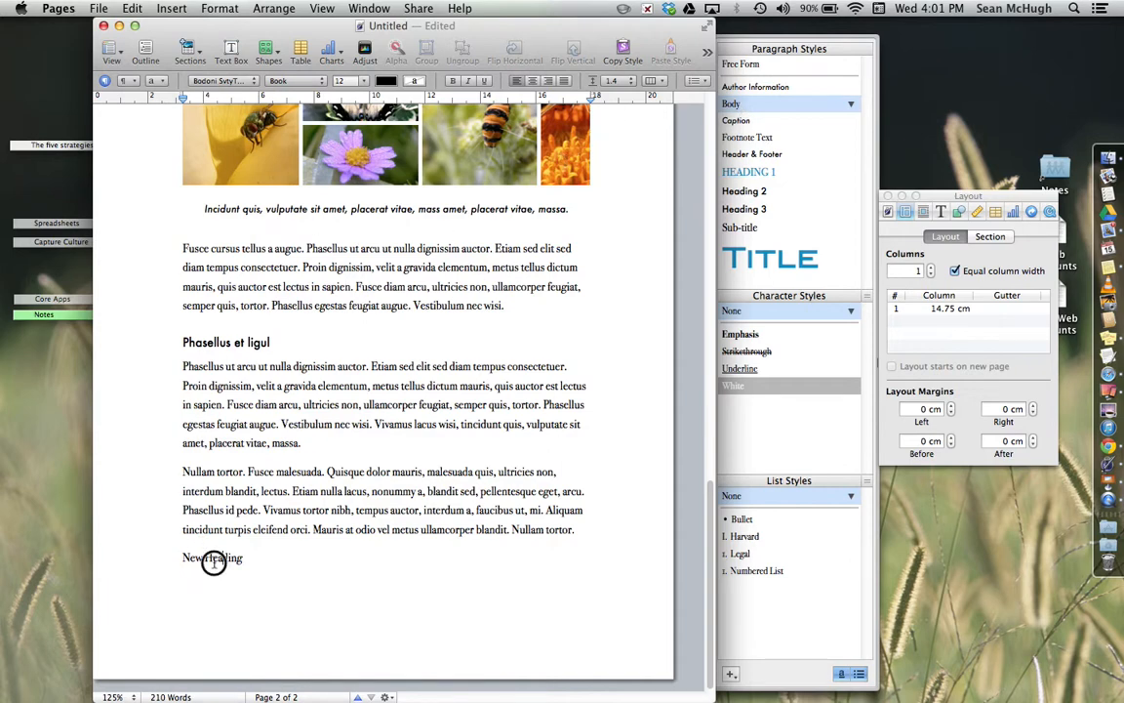
left_click(746, 190)
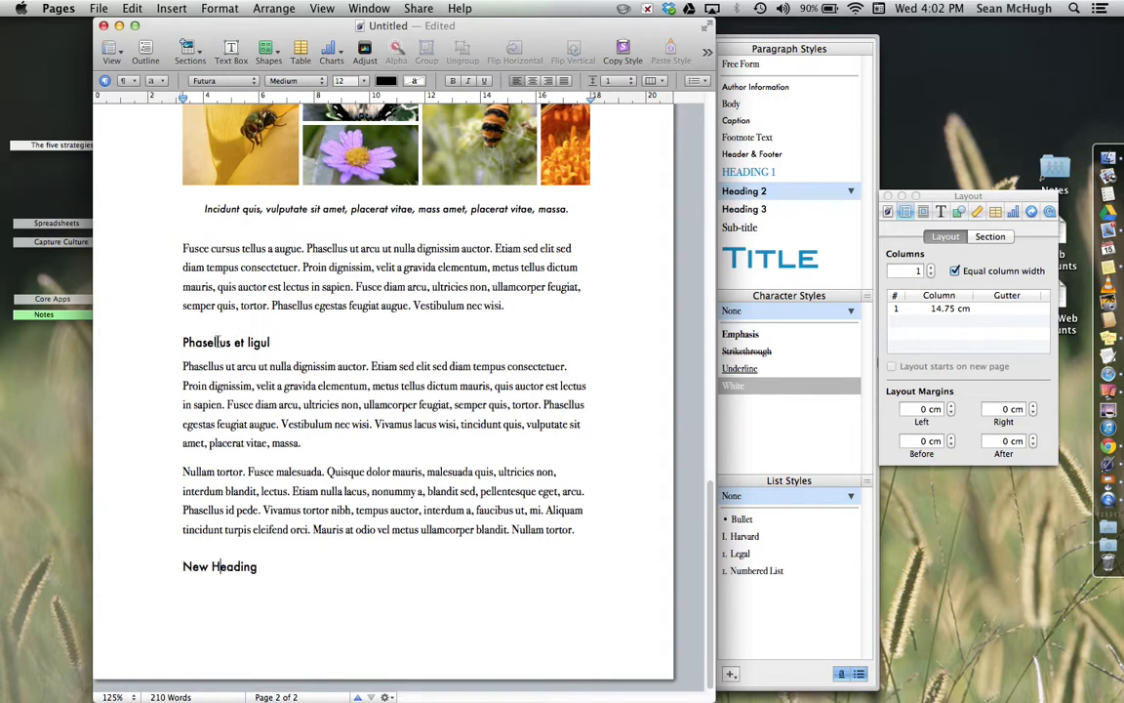
Change the "Phasellus et ligul" heading's font to Goudy Stout and redefine the Heading 2 paragraph style from it.
triple_click(244, 342)
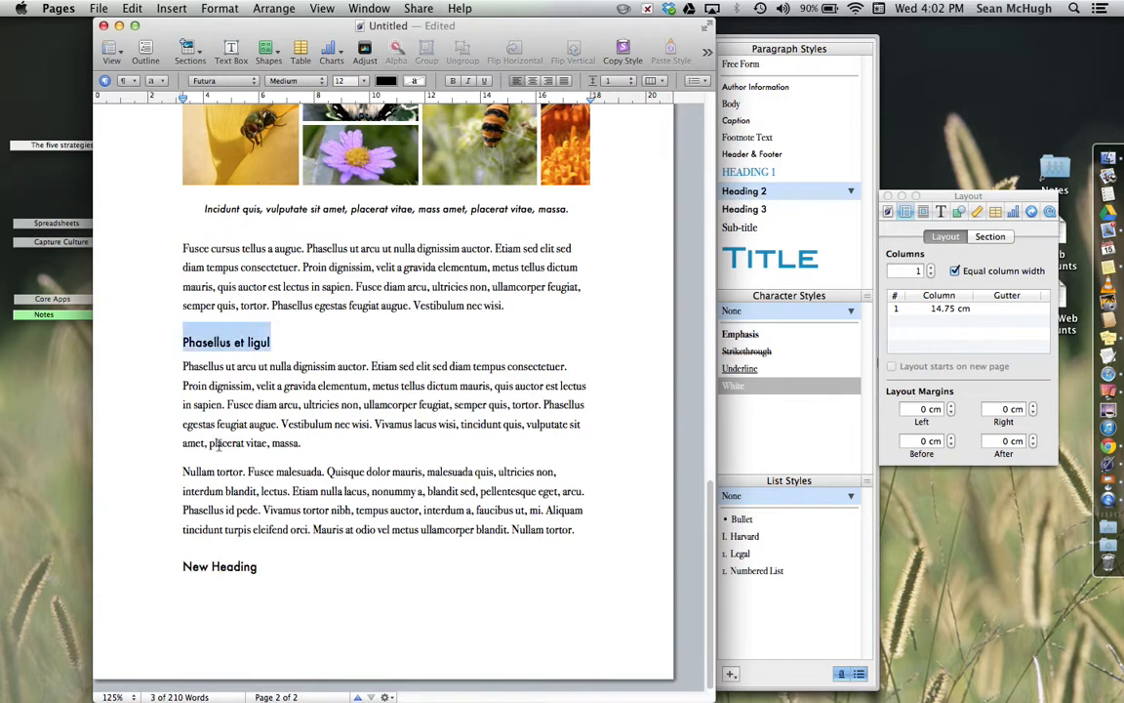
left_click(229, 343)
left_click(209, 81)
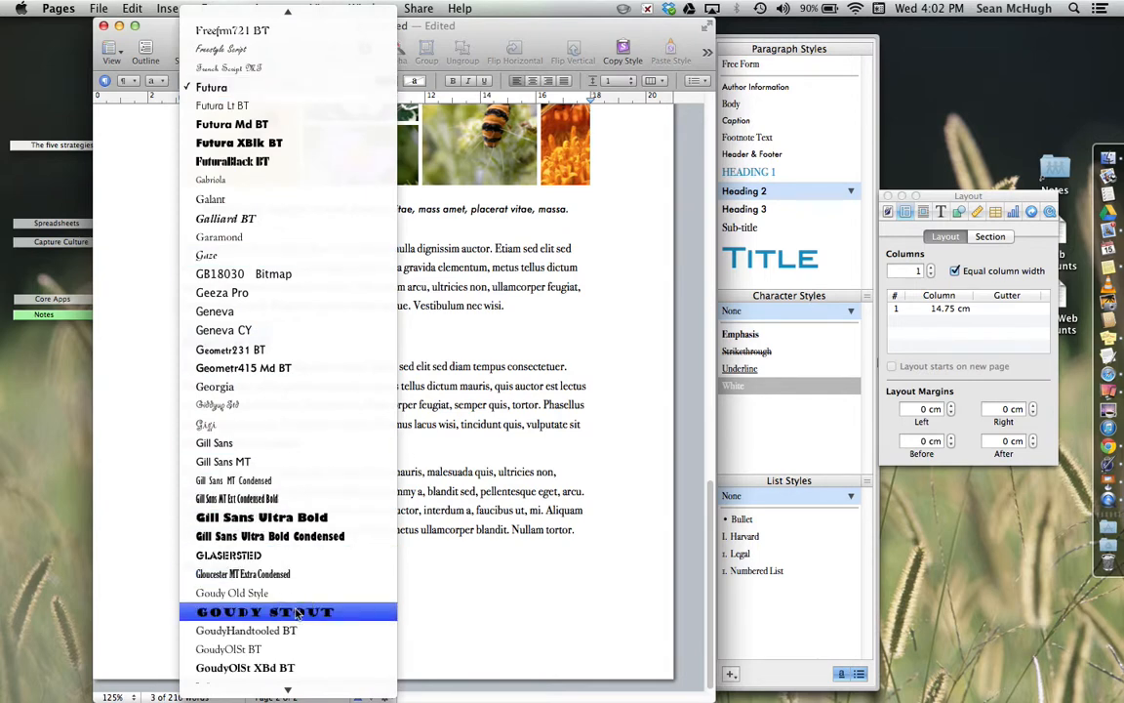
left_click(256, 612)
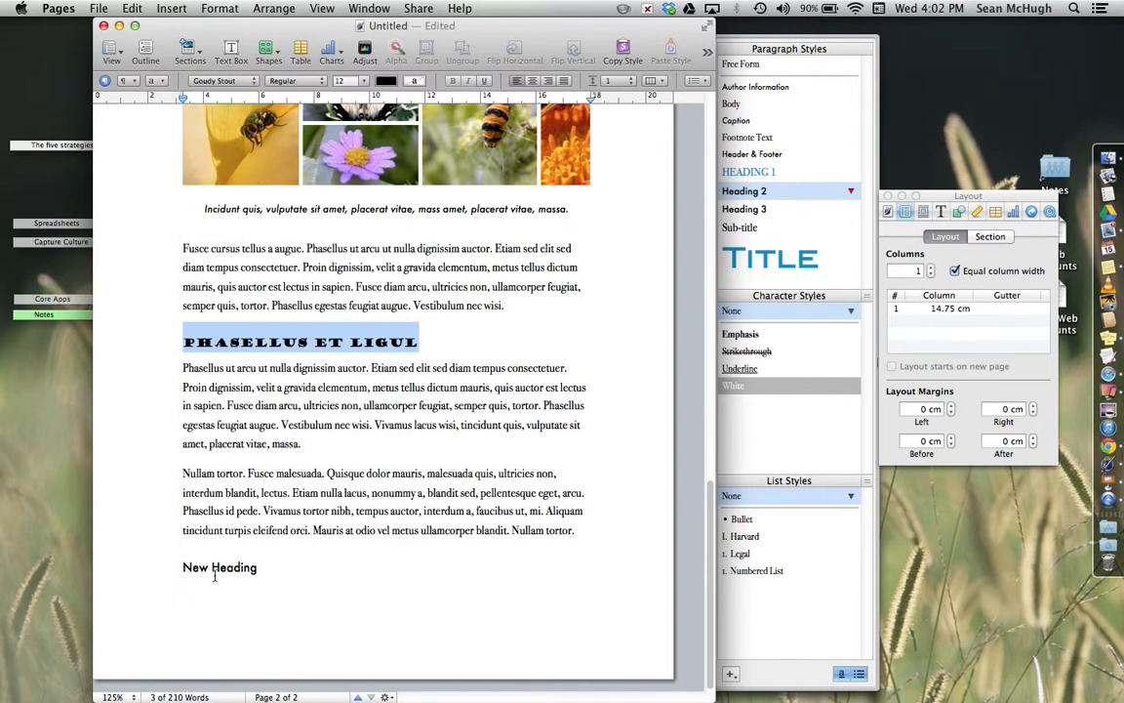
left_click(850, 193)
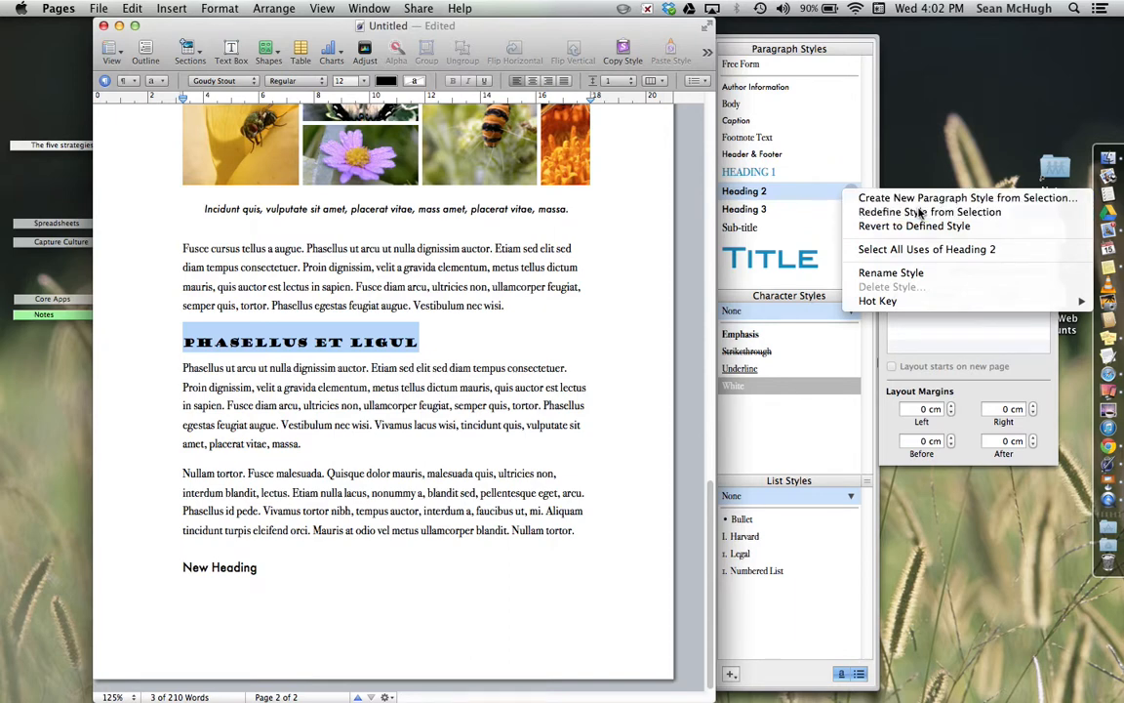
left_click(868, 211)
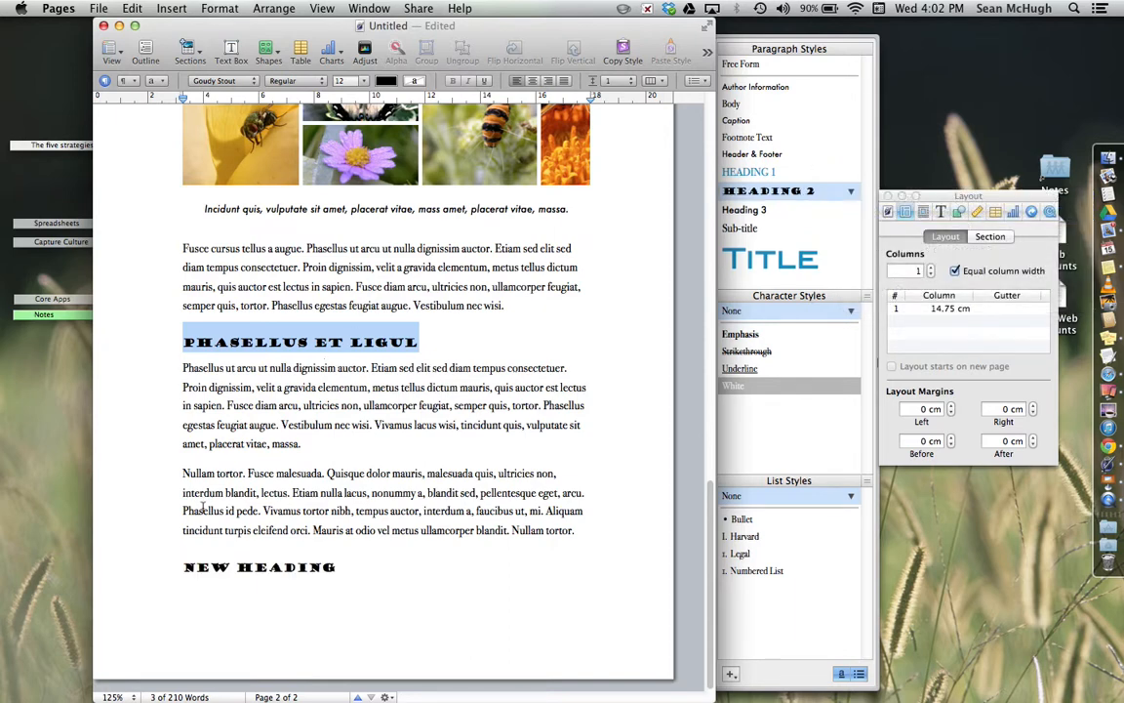
left_click(230, 571)
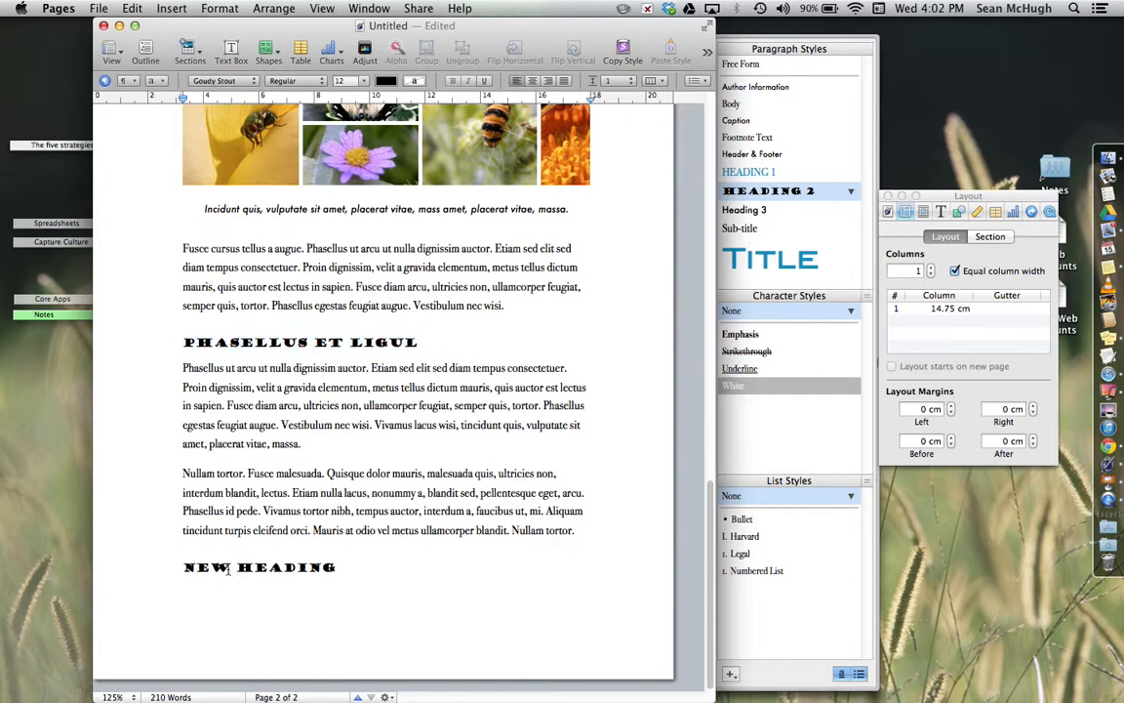
Set the "Phasellus et ligul" heading's font to Arial Black and redefine the Heading 2 paragraph style from that heading.
triple_click(300, 340)
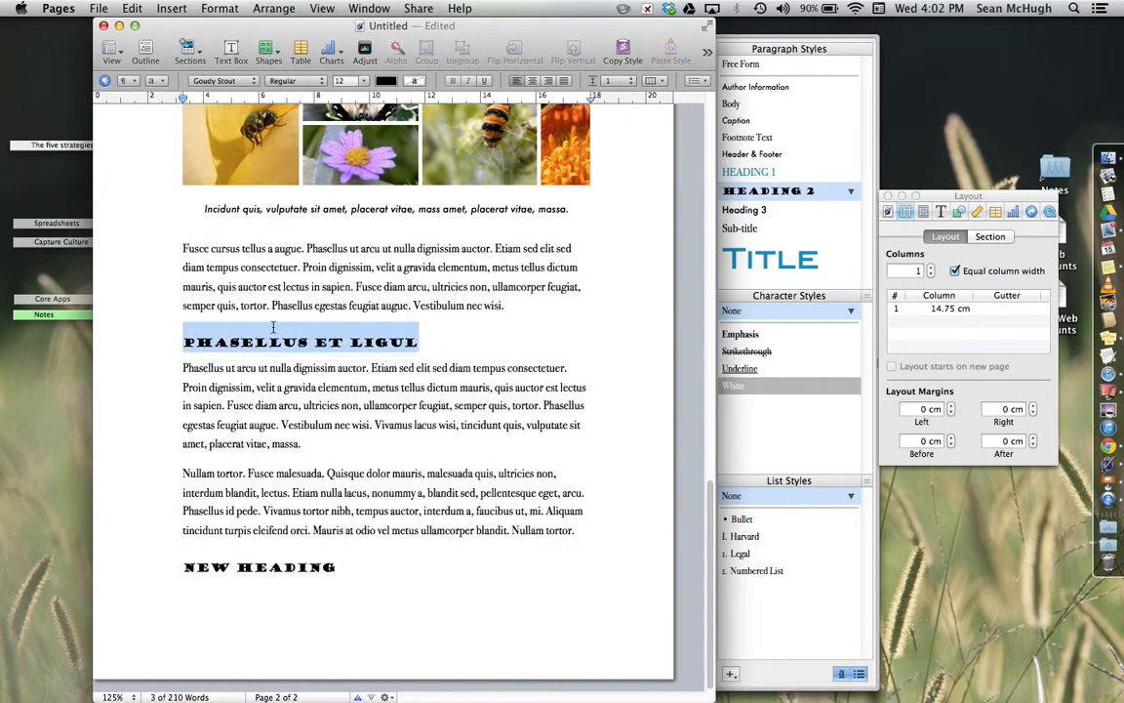
left_click(221, 82)
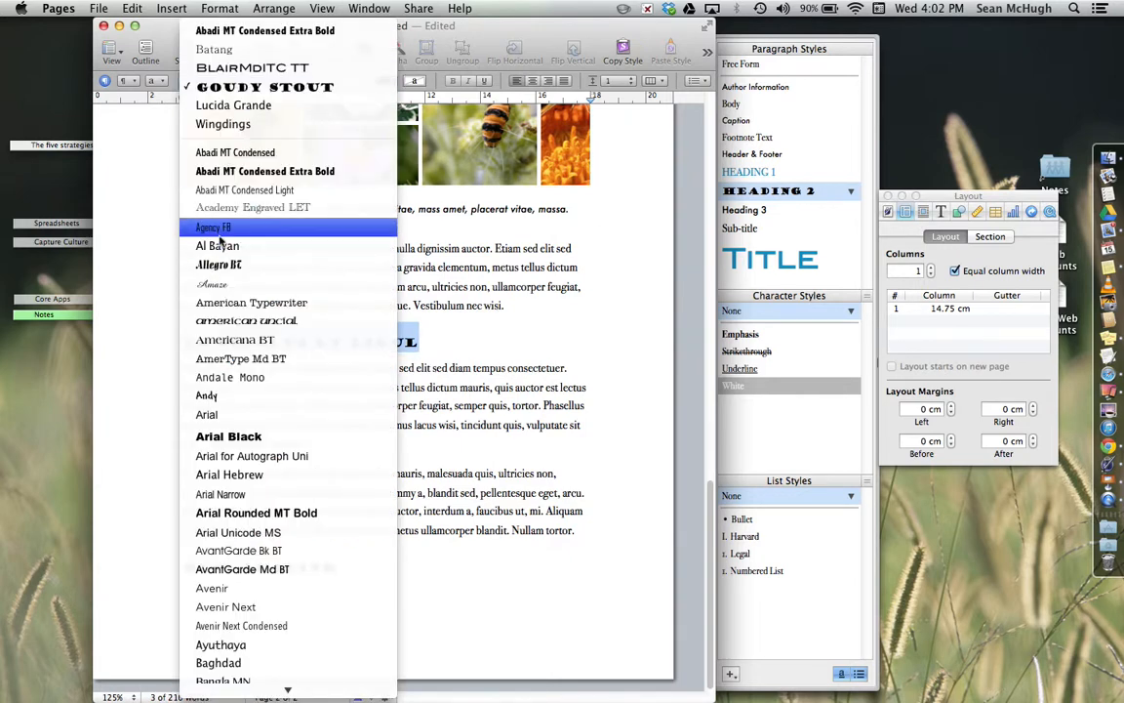
left_click(286, 436)
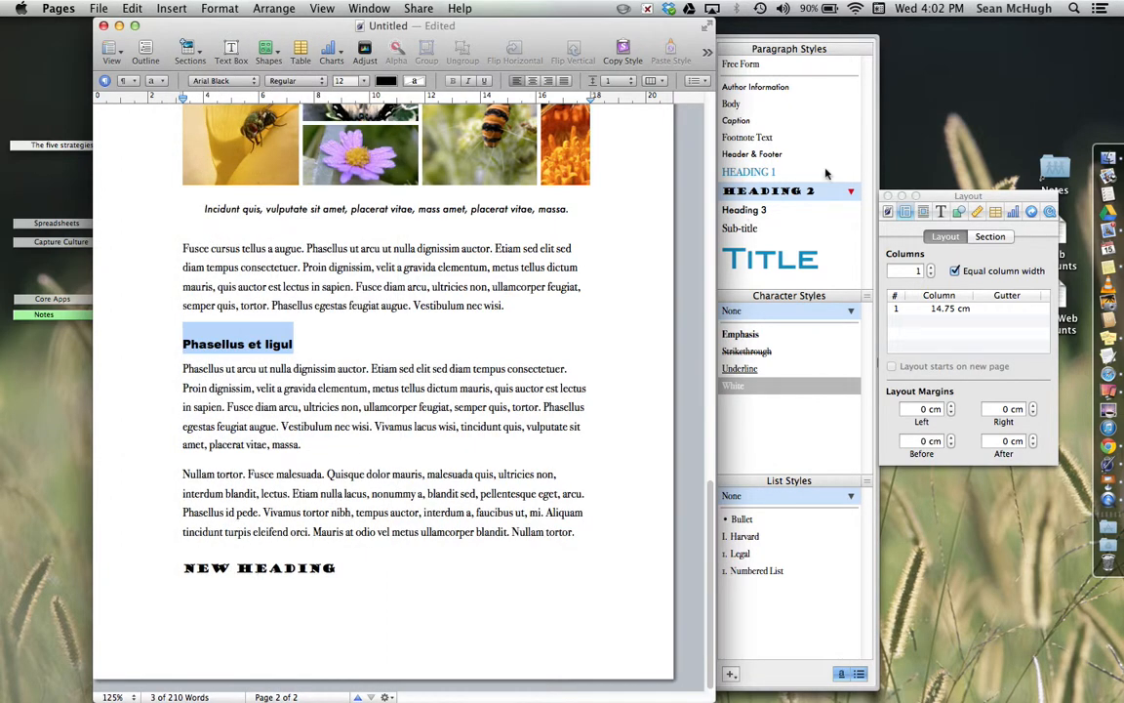
left_click(851, 190)
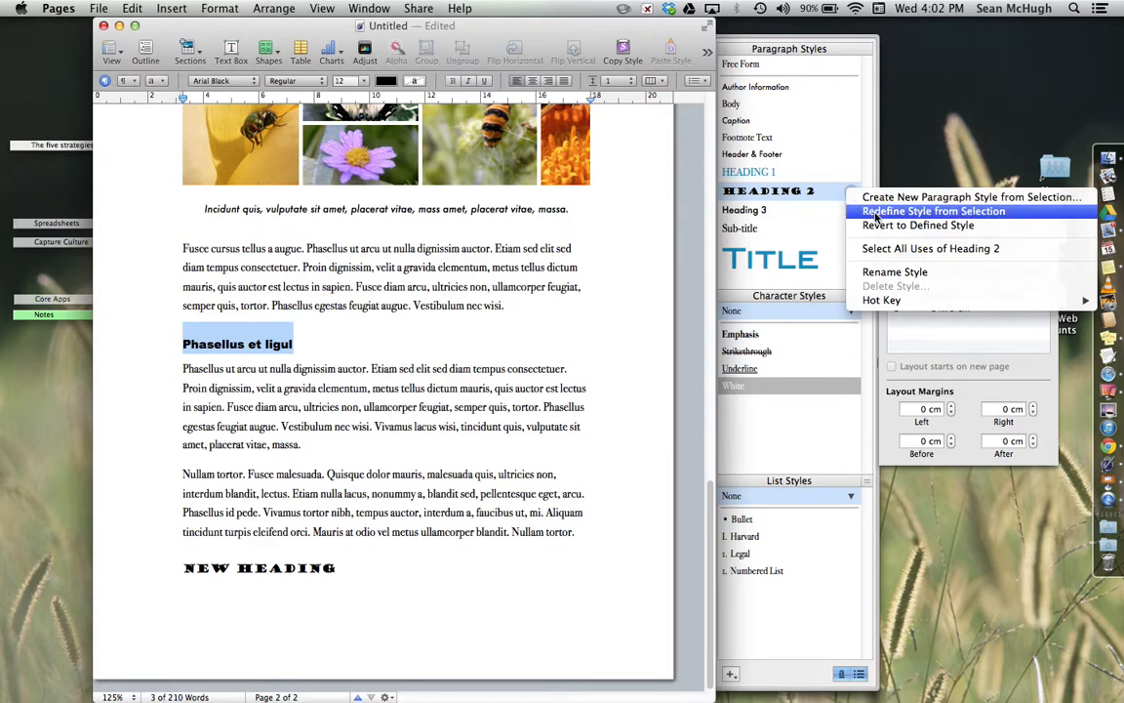
left_click(877, 212)
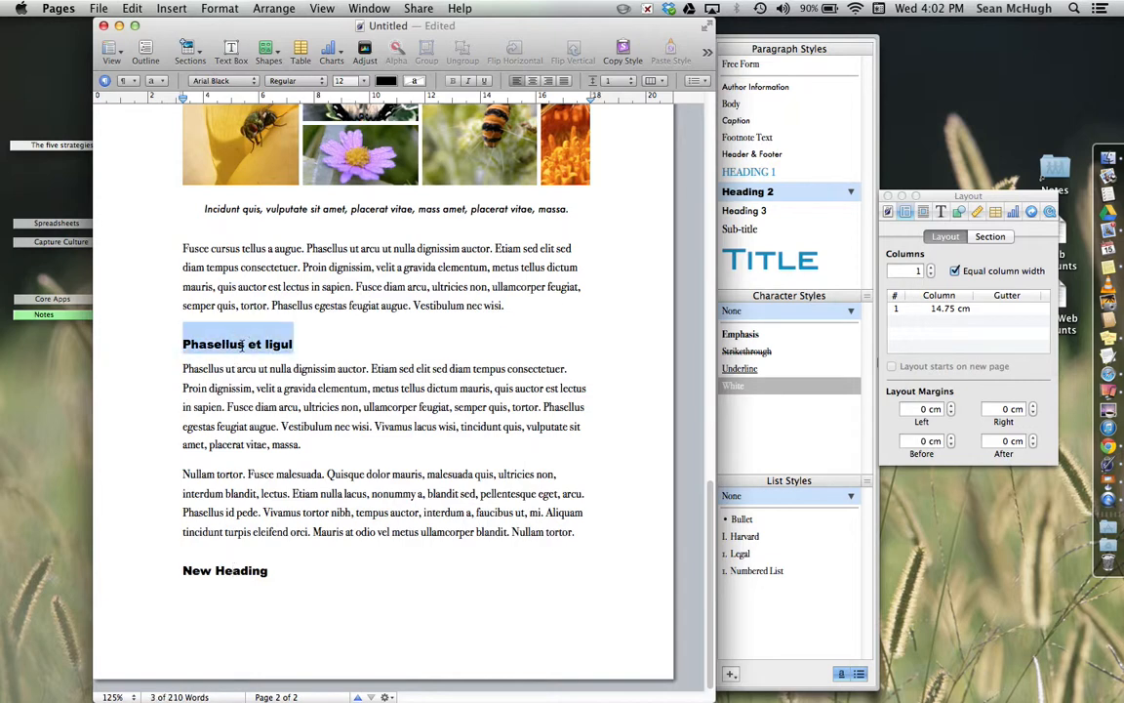
left_click(209, 512)
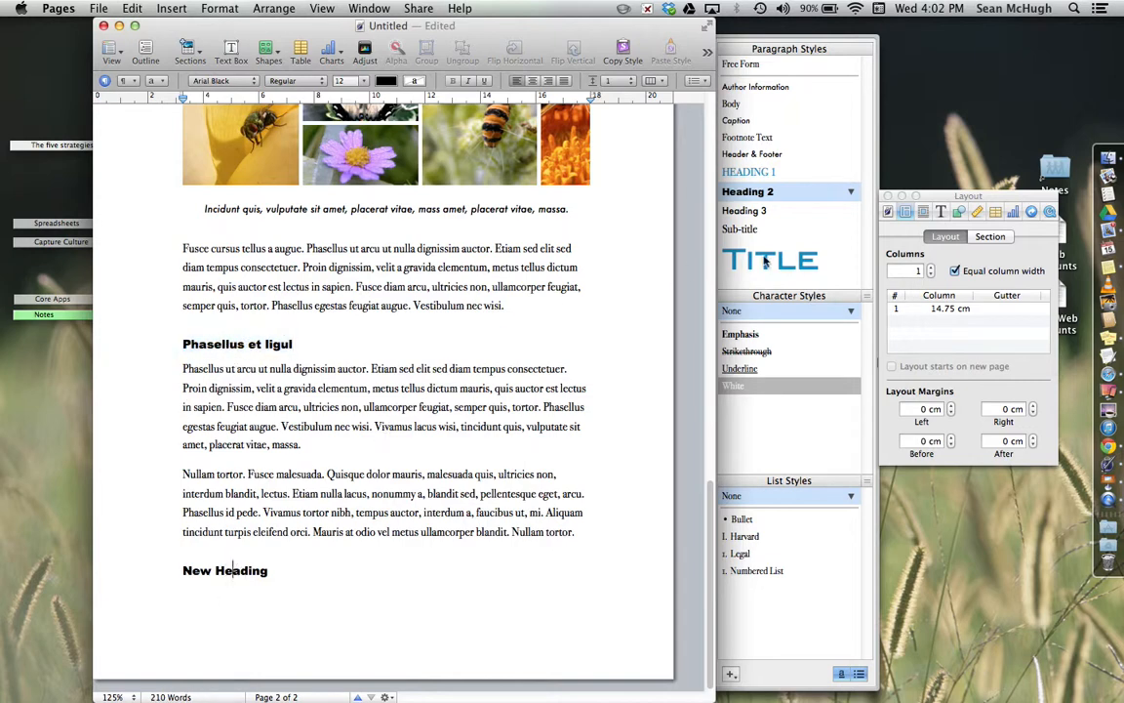